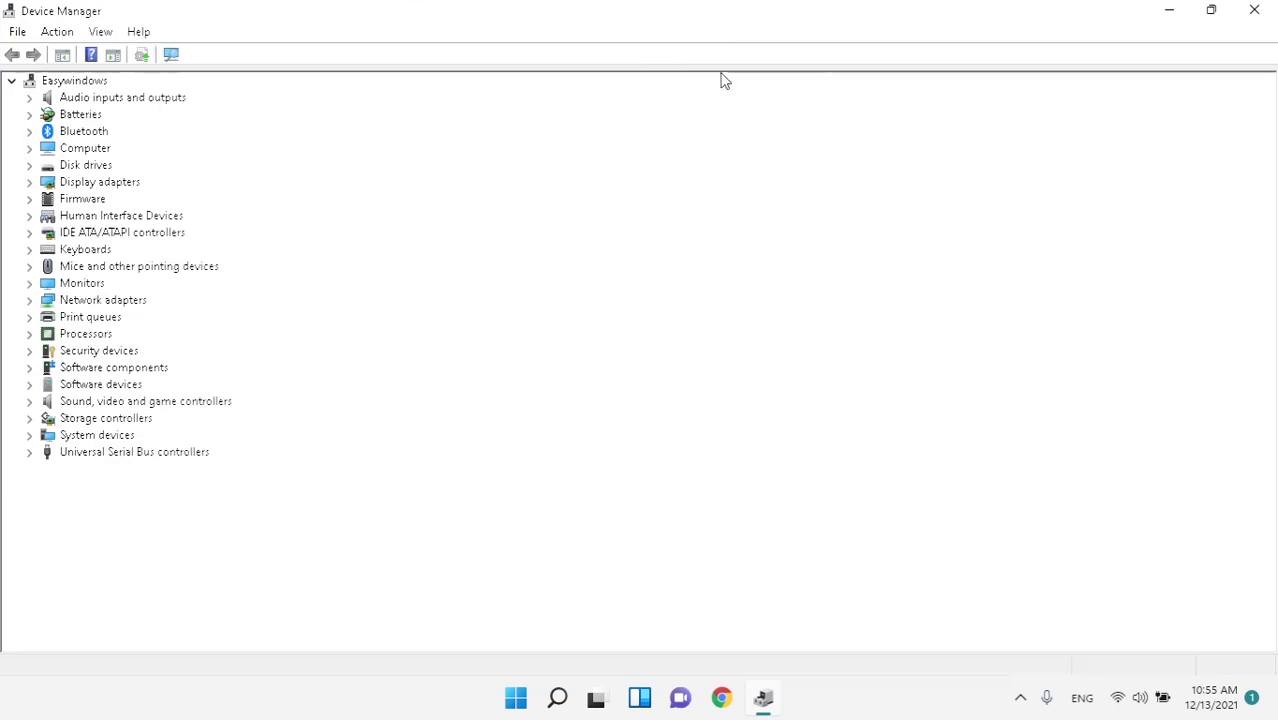
# Run an automatic driver search for the Standard PS/2 Keyboard under Keyboards and close the update wizard.
pyautogui.click(731, 60)
pyautogui.click(29, 250)
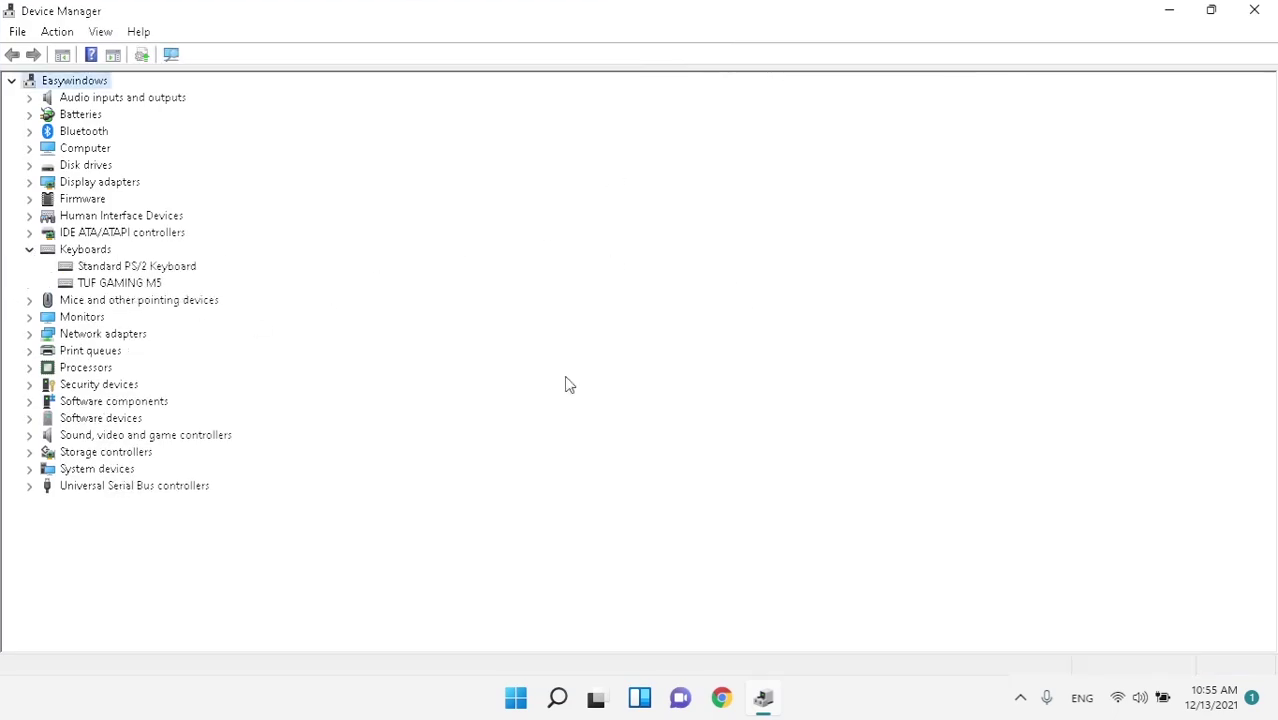
pyautogui.click(122, 268)
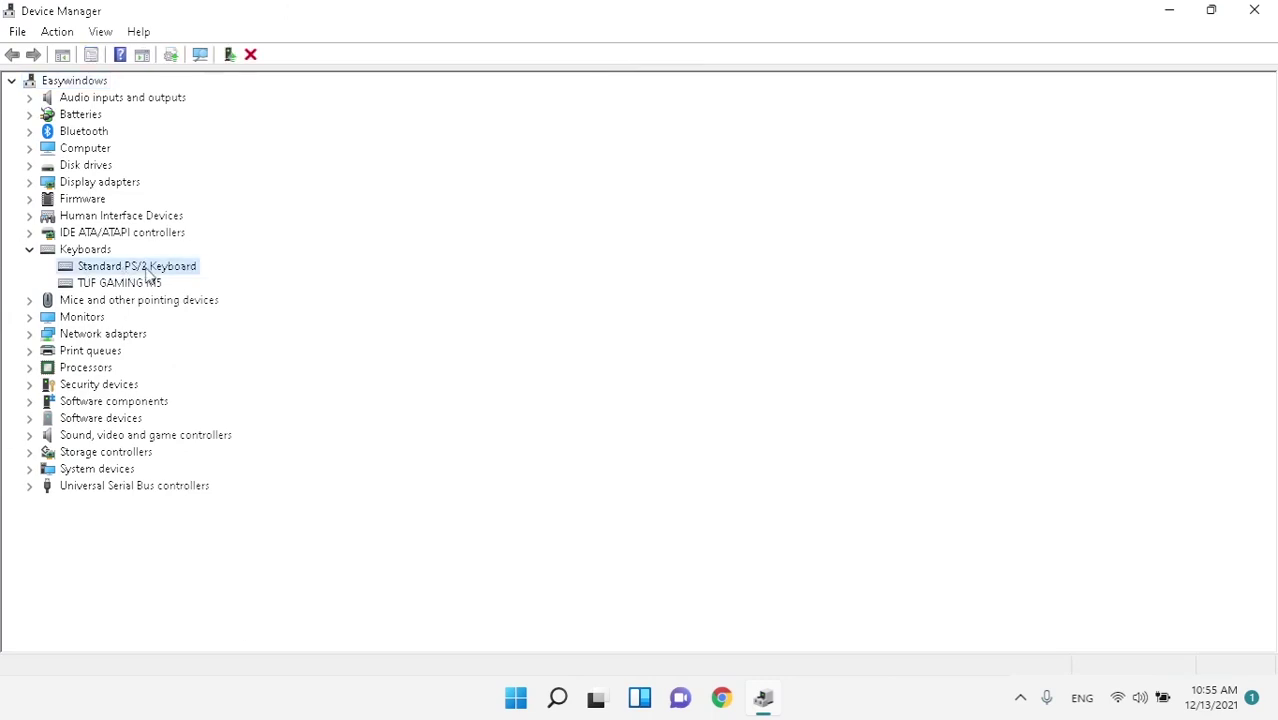
pyautogui.rightClick(147, 269)
pyautogui.click(222, 284)
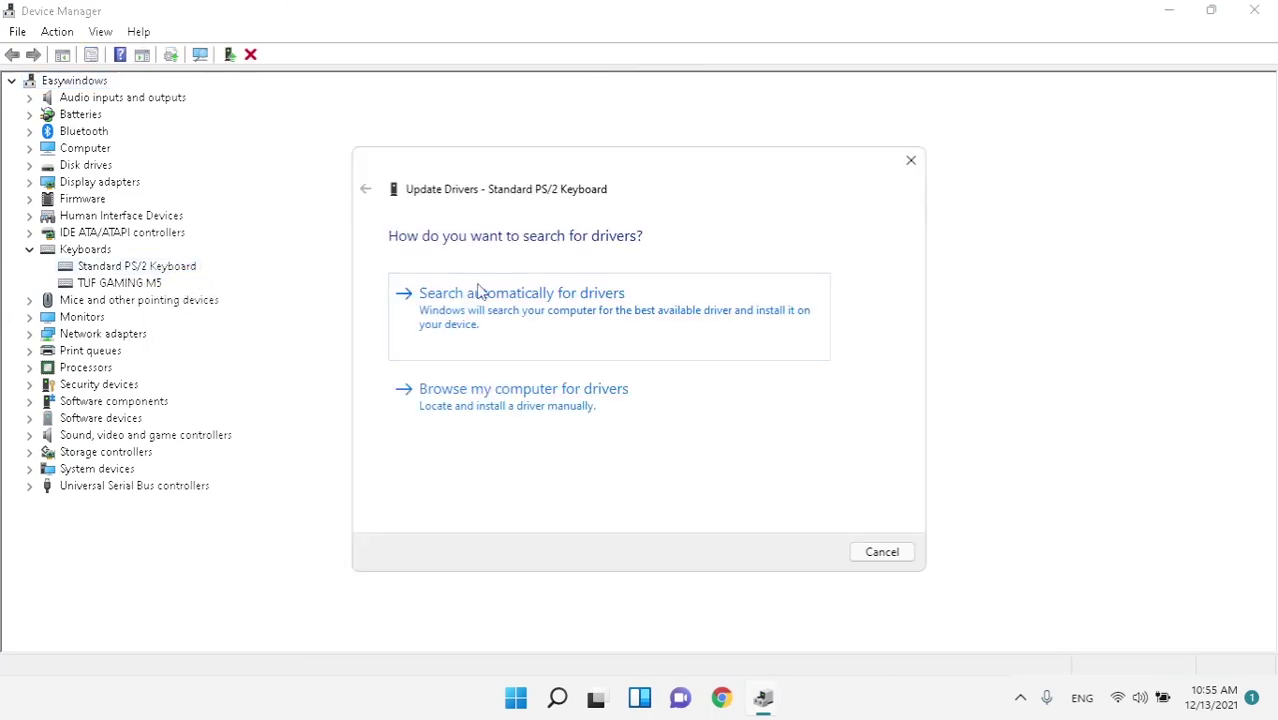
pyautogui.click(478, 291)
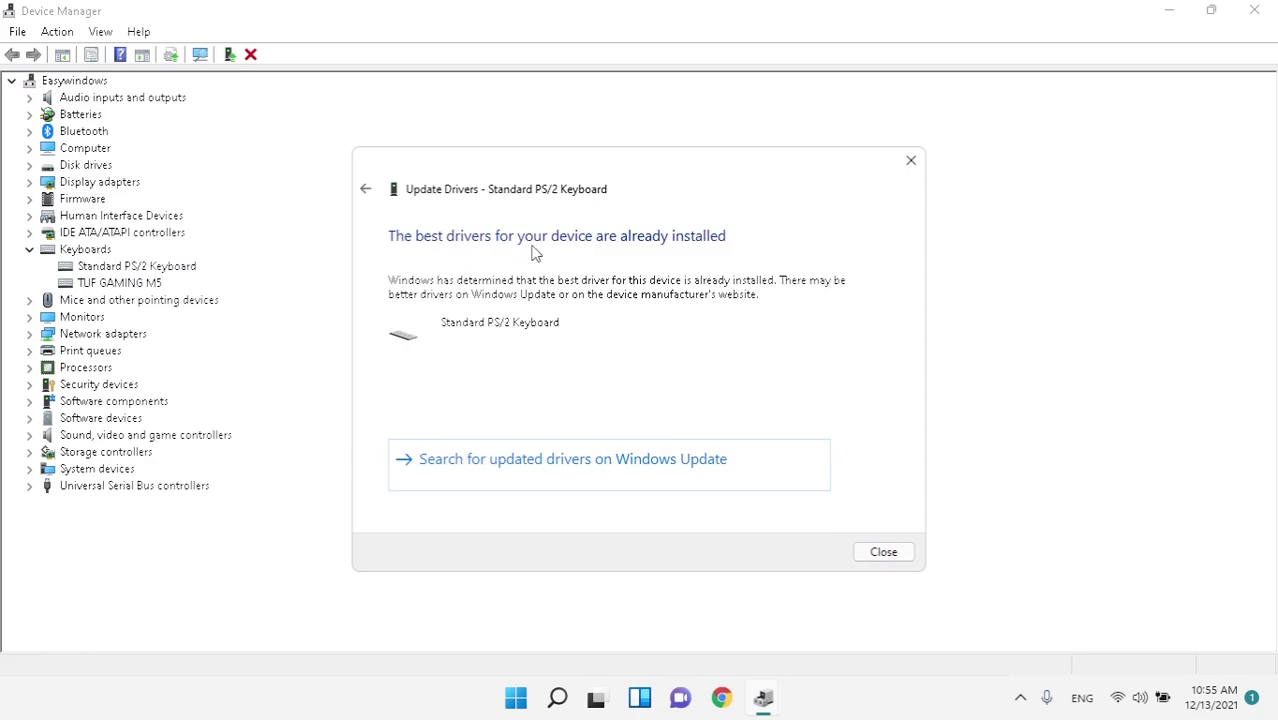
pyautogui.click(911, 160)
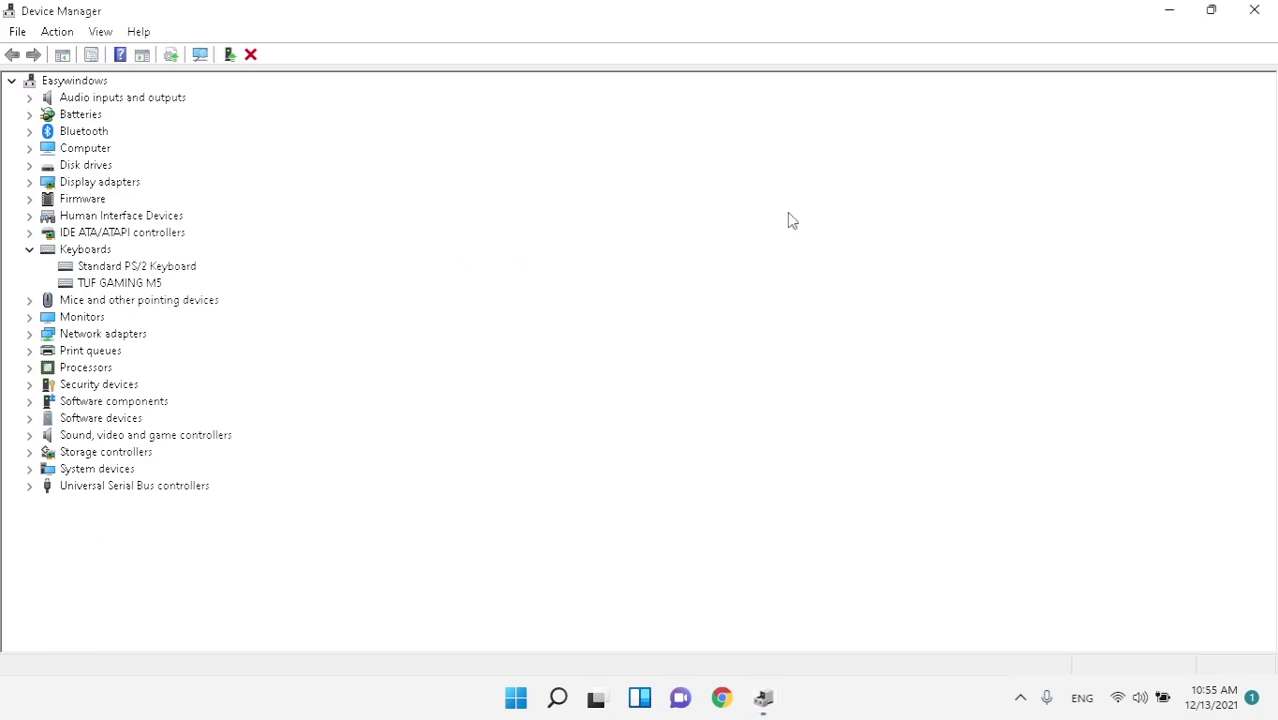
# Install the Standard PS/2 Keyboard driver from the list of available drivers on the computer, declining the restart.
pyautogui.rightClick(147, 270)
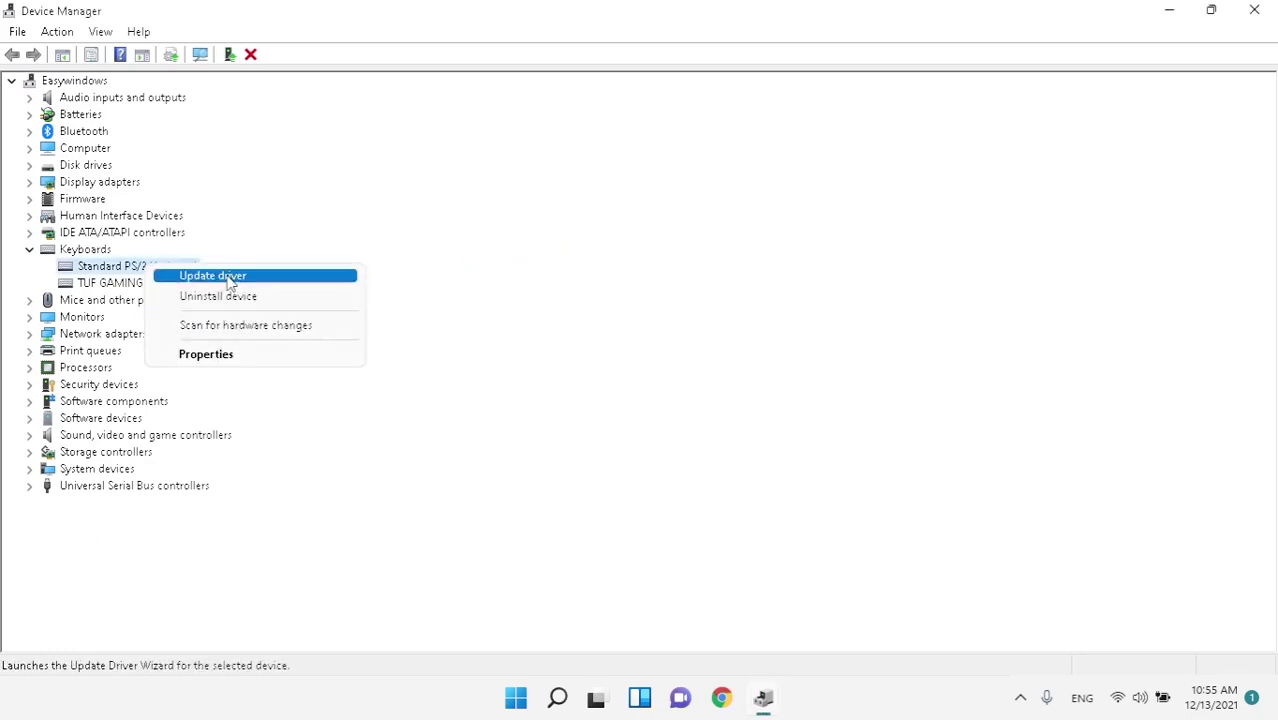
pyautogui.click(215, 278)
pyautogui.click(491, 400)
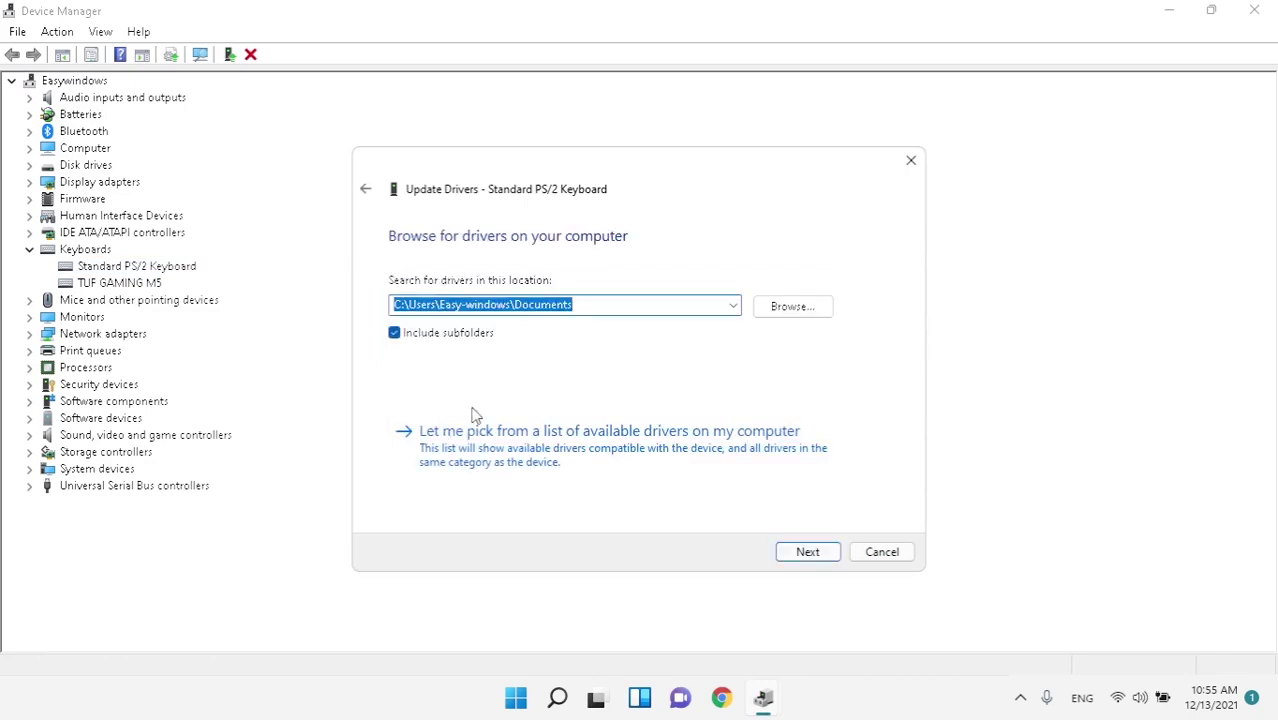
pyautogui.click(679, 433)
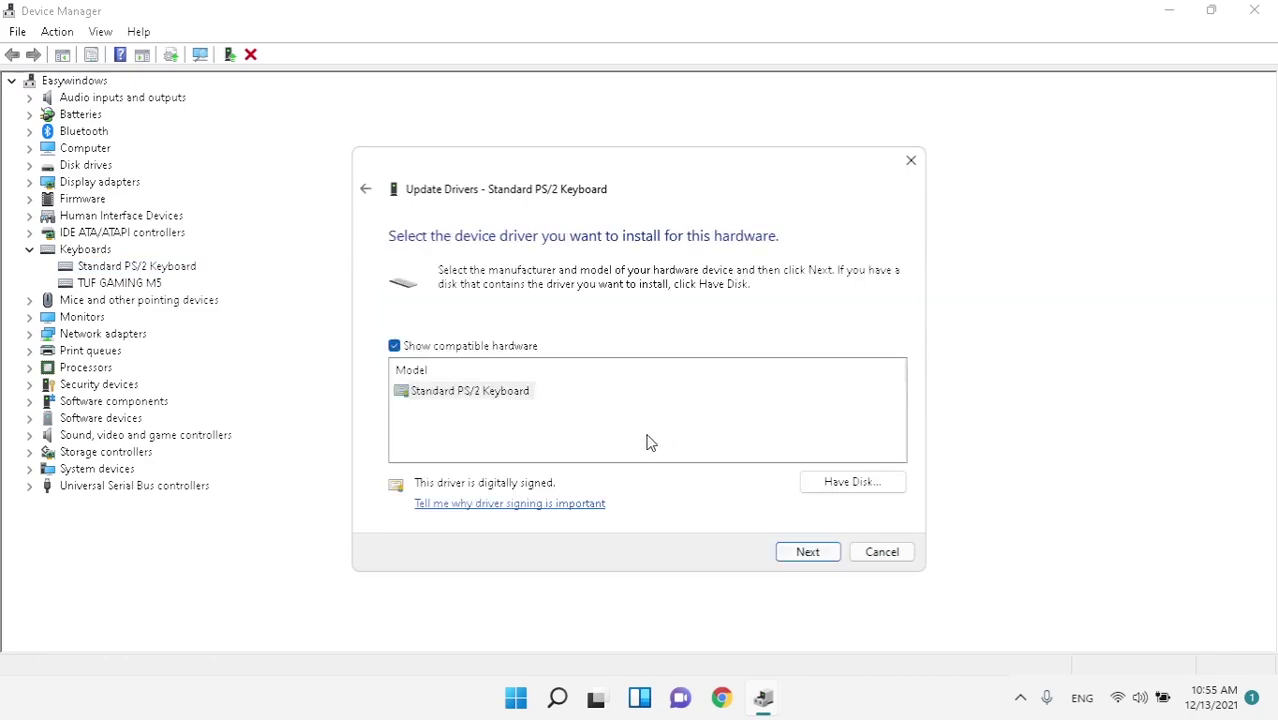
pyautogui.click(474, 393)
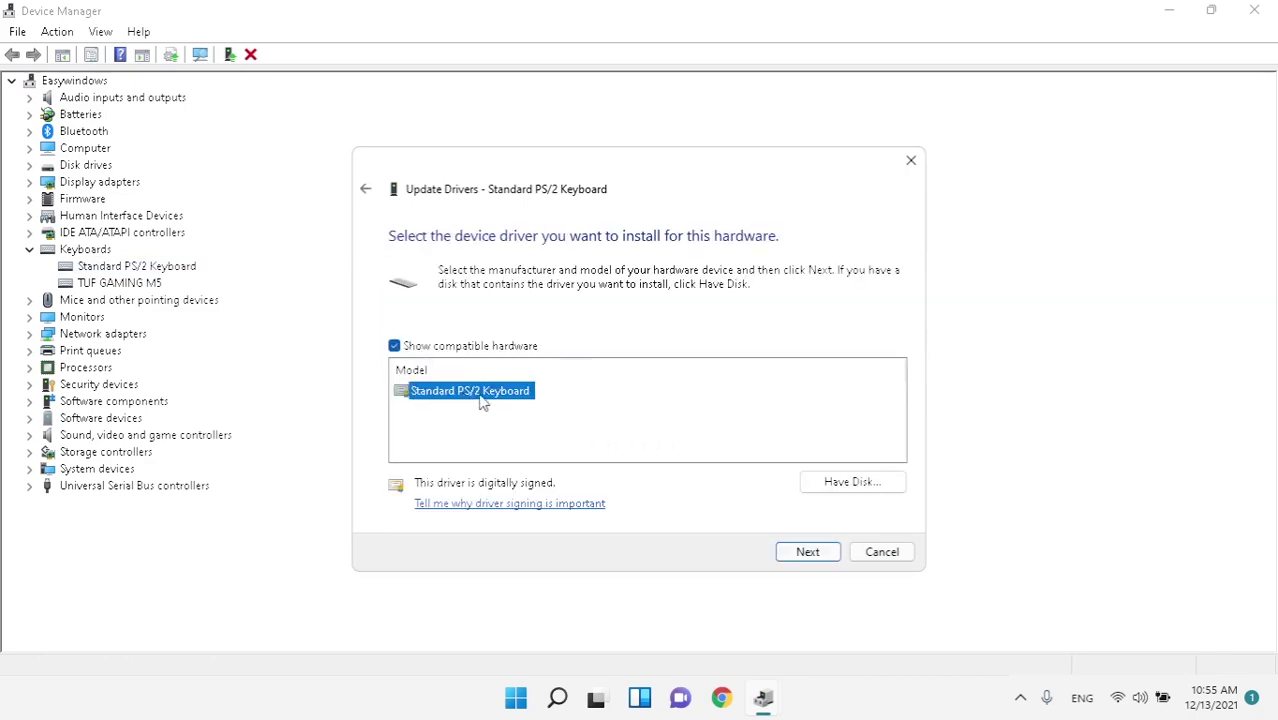
pyautogui.press('Return')
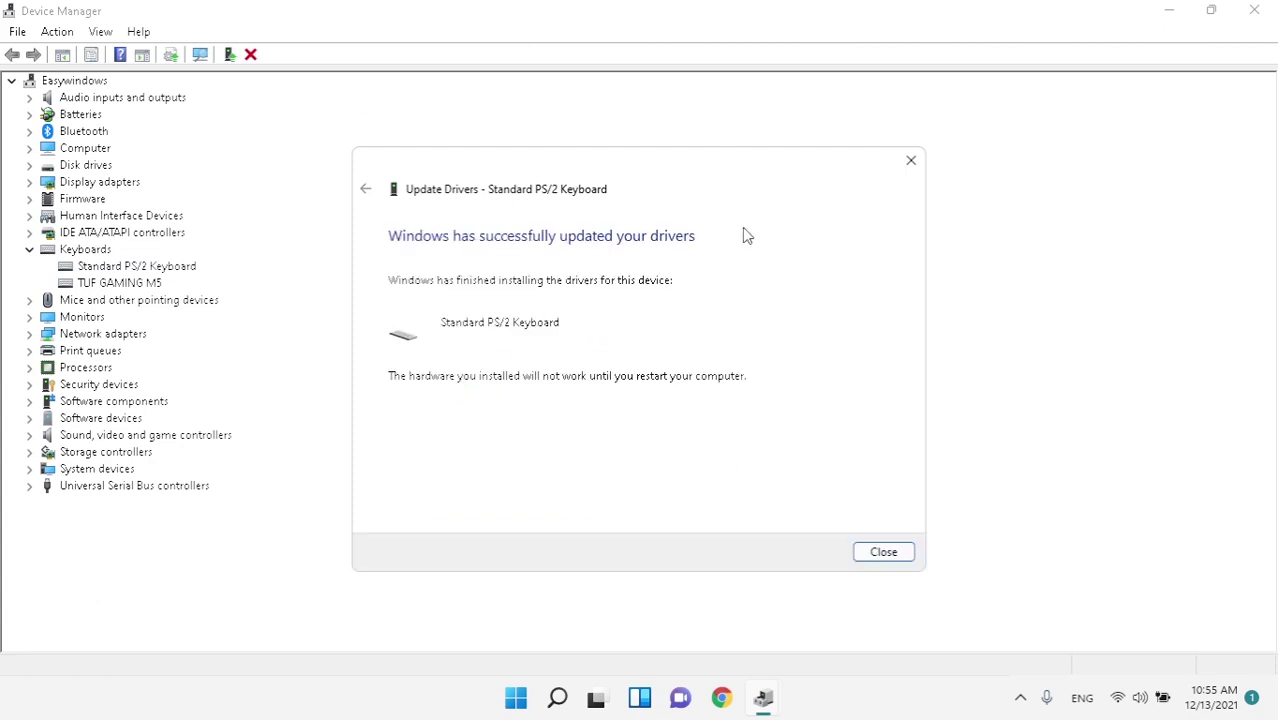
pyautogui.click(872, 550)
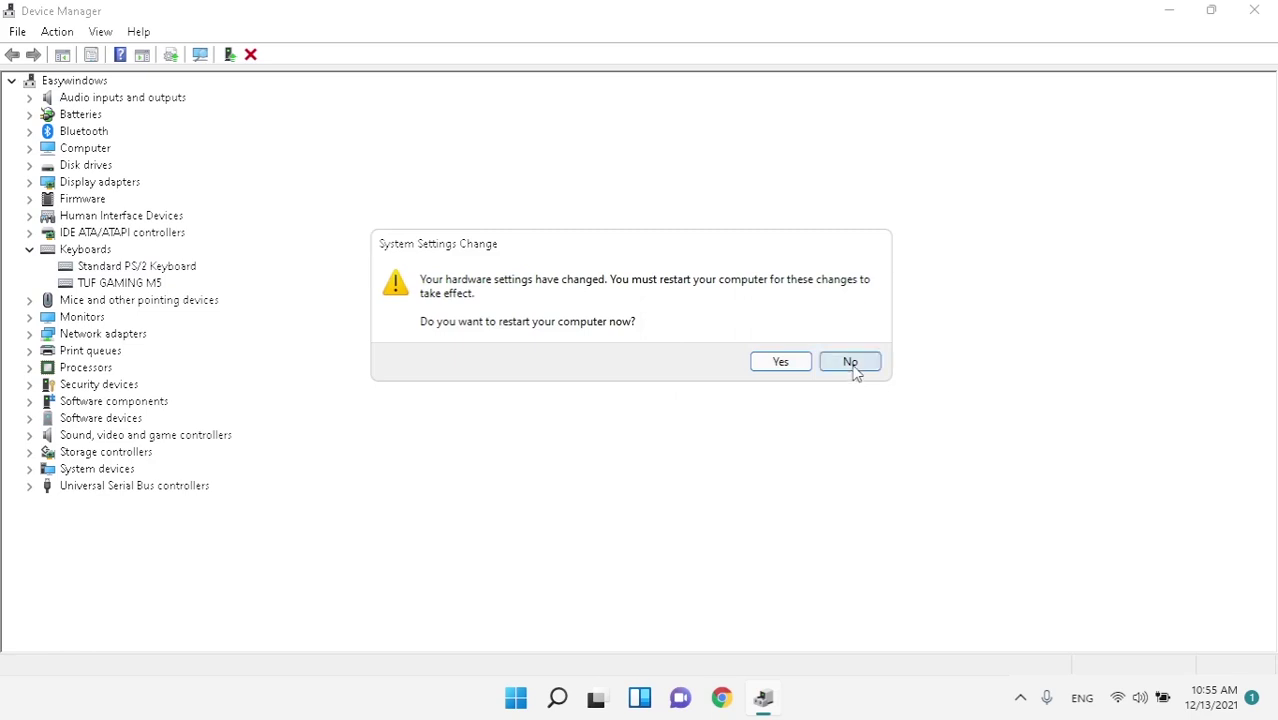
pyautogui.click(850, 366)
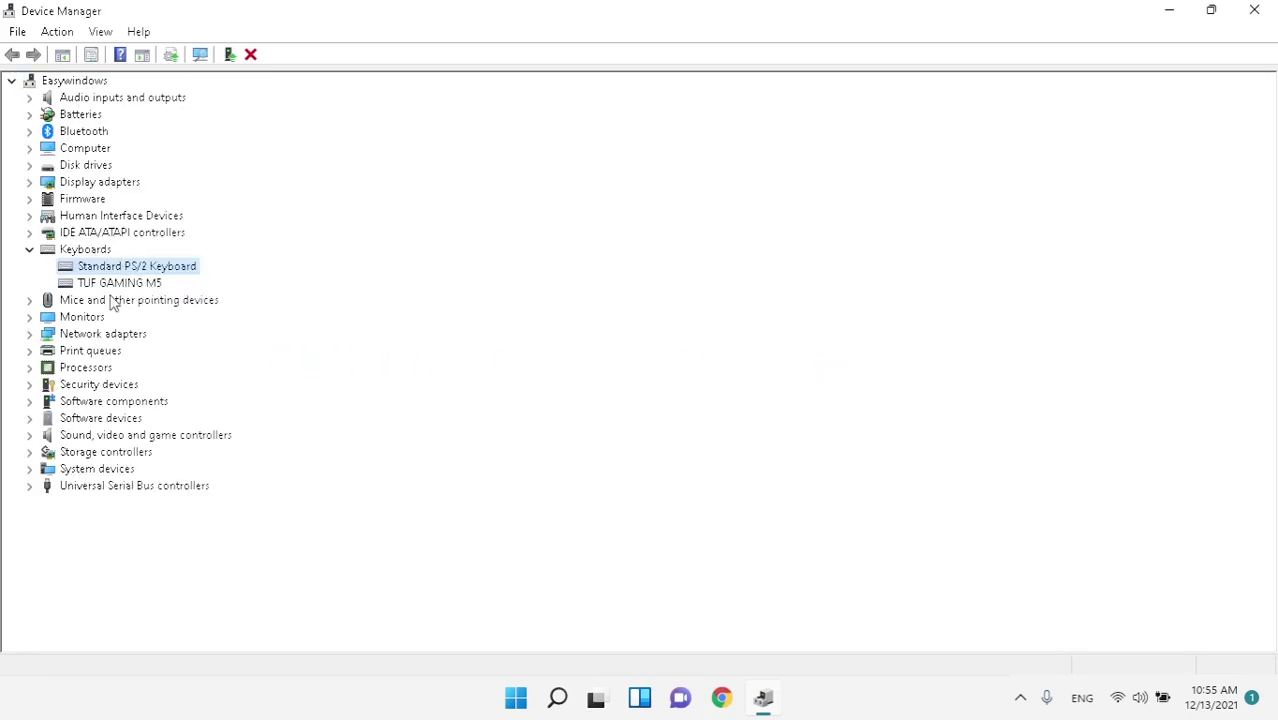
pyautogui.rightClick(139, 284)
pyautogui.press('Escape')
# Run an automatic driver search for USB Root Hub (USB 3.0) under Universal Serial Bus controllers and close the wizard.
pyautogui.click(114, 486)
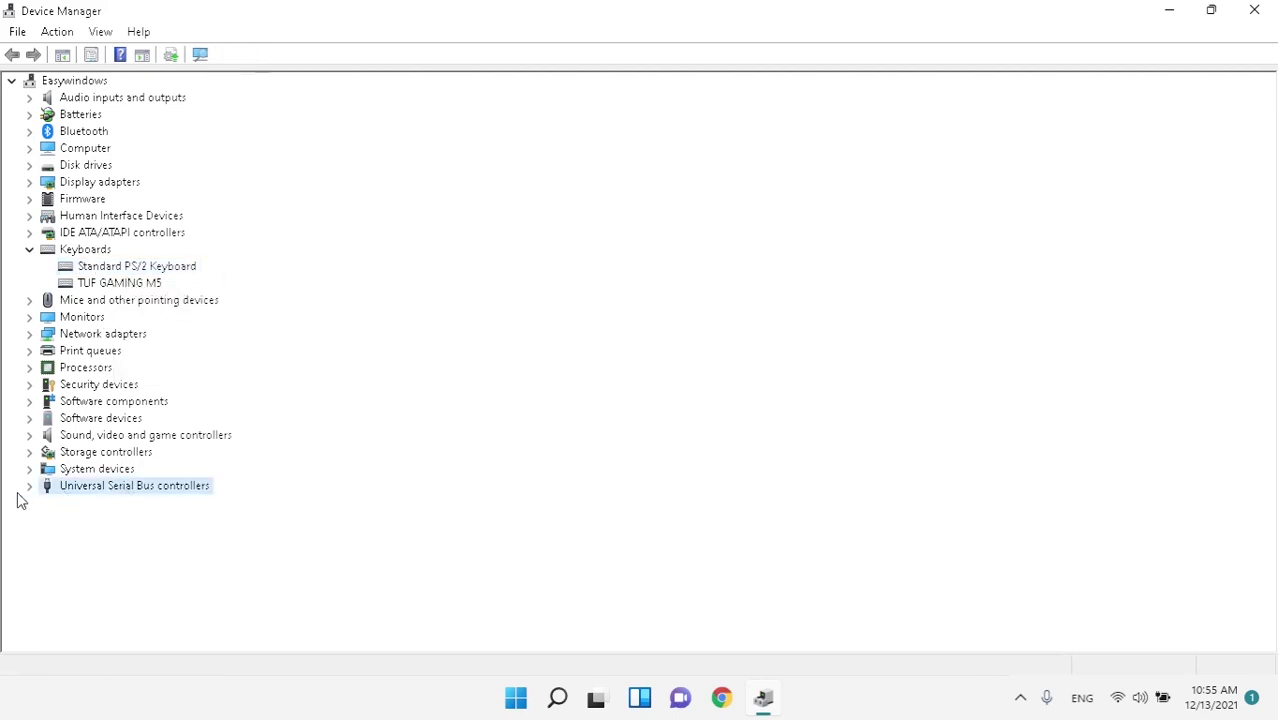
pyautogui.click(29, 487)
pyautogui.rightClick(150, 553)
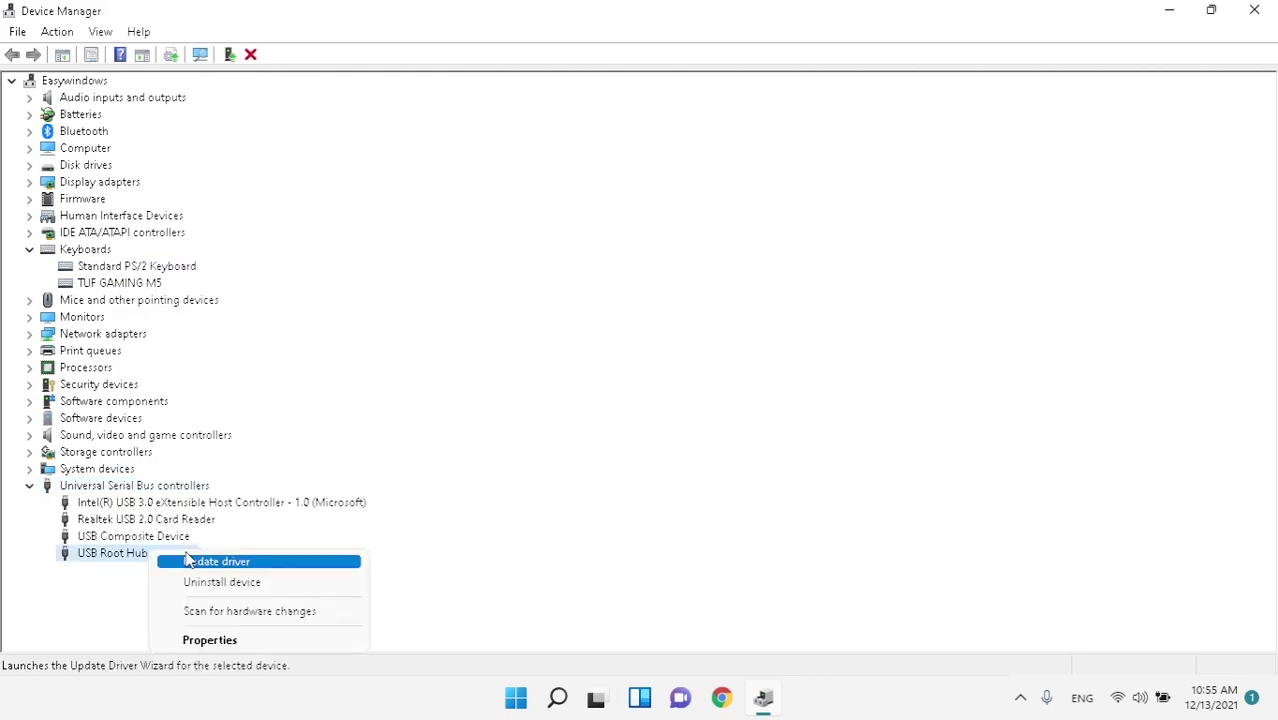
pyautogui.click(205, 560)
pyautogui.click(497, 337)
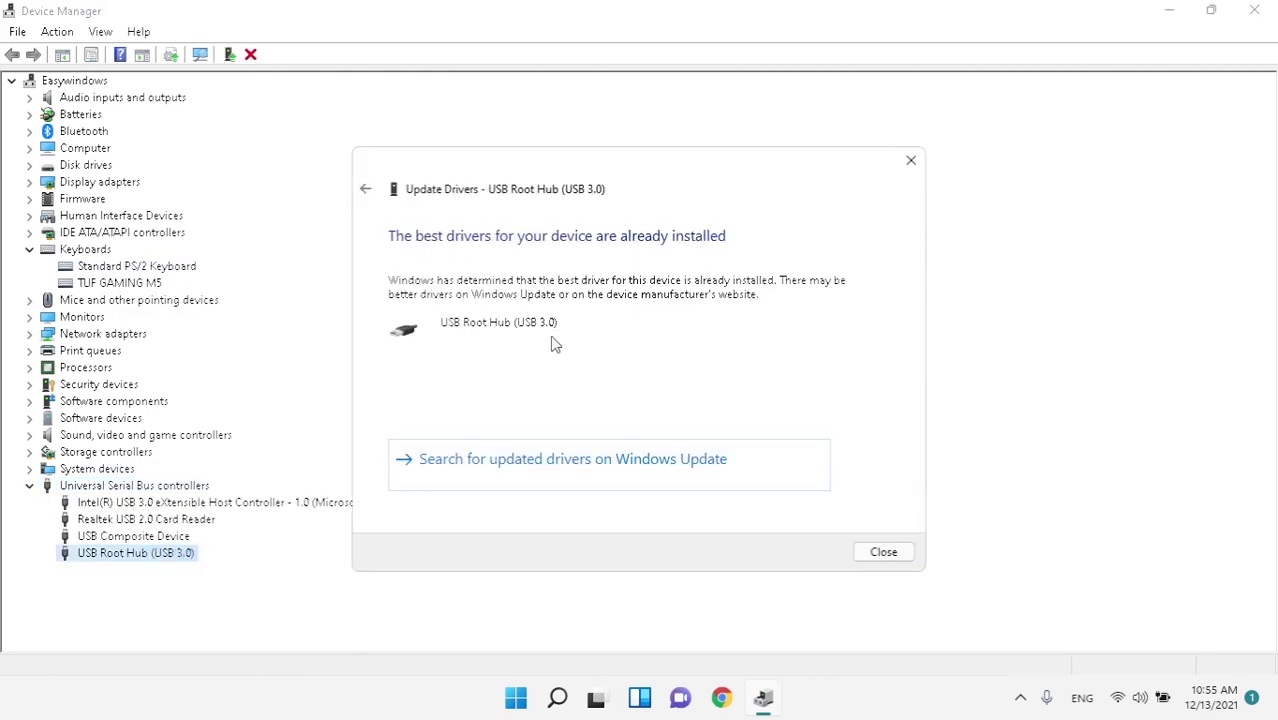
pyautogui.click(884, 556)
# Install the USB Root Hub (USB 3.0) driver from the list of available drivers on the computer and dismiss the notifications.
pyautogui.rightClick(150, 555)
pyautogui.click(203, 562)
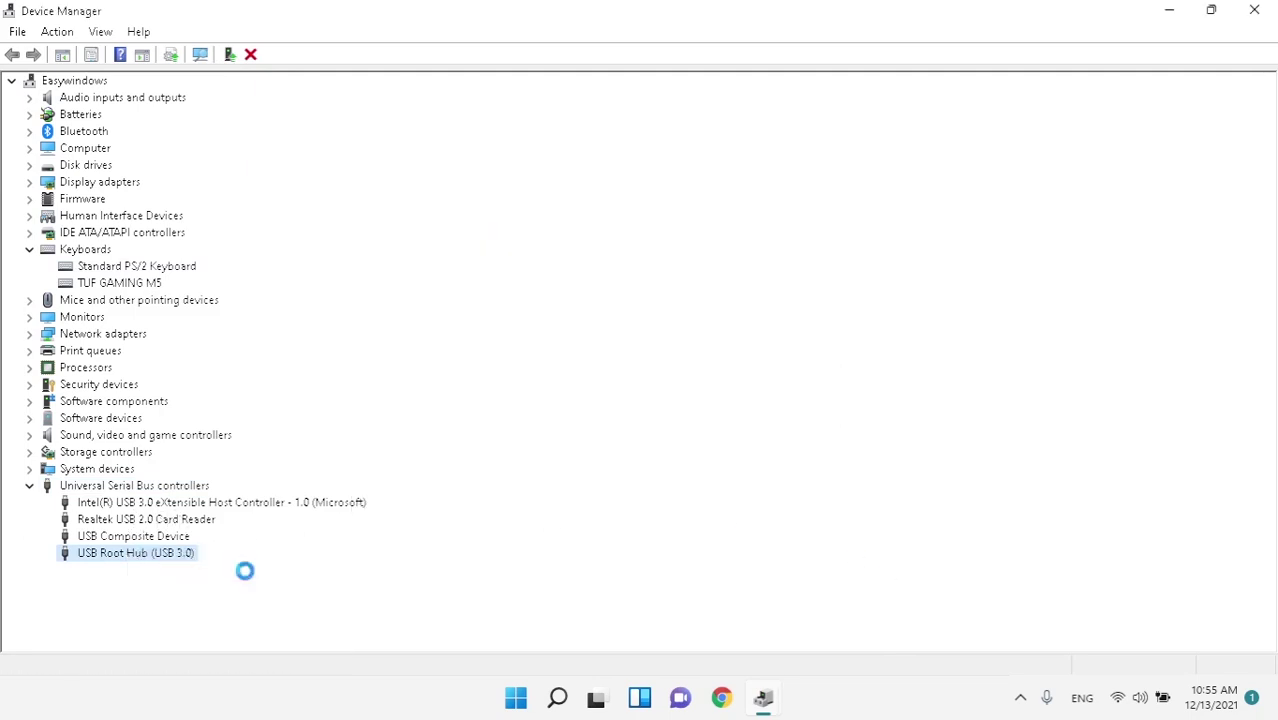
pyautogui.click(435, 424)
pyautogui.click(476, 427)
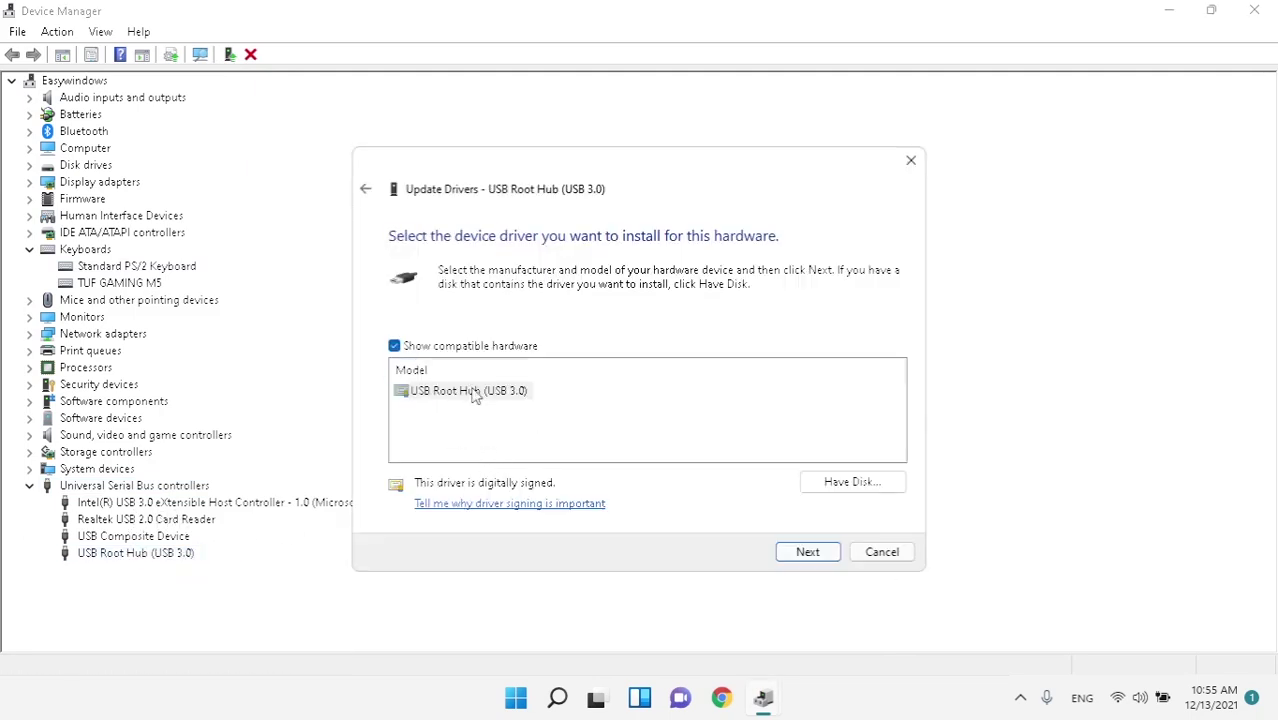
pyautogui.click(805, 551)
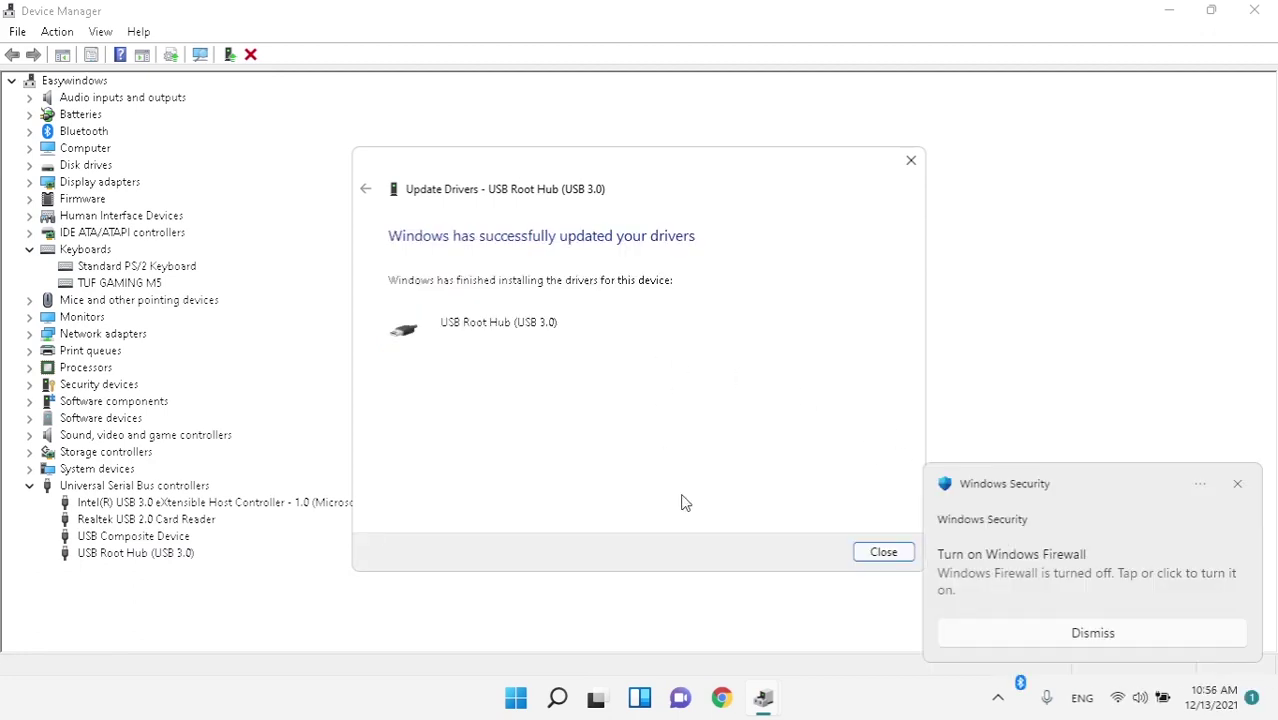
pyautogui.click(884, 552)
pyautogui.click(1238, 488)
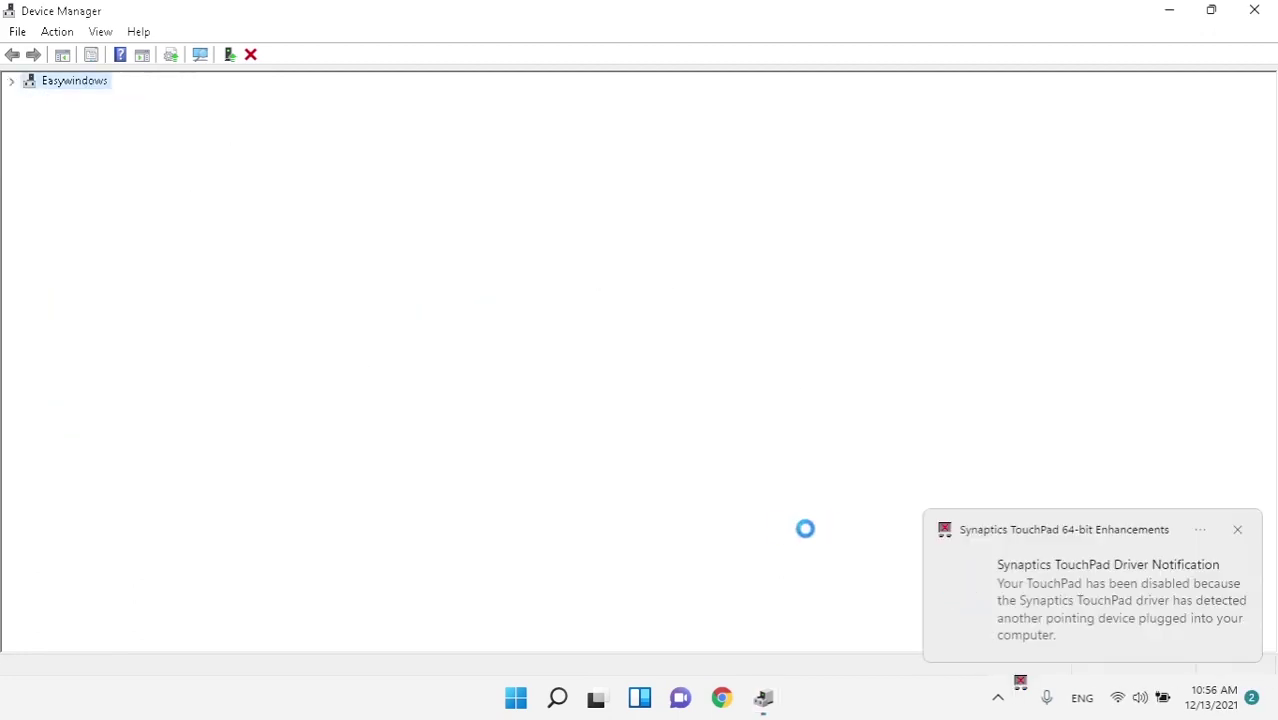
pyautogui.click(1238, 527)
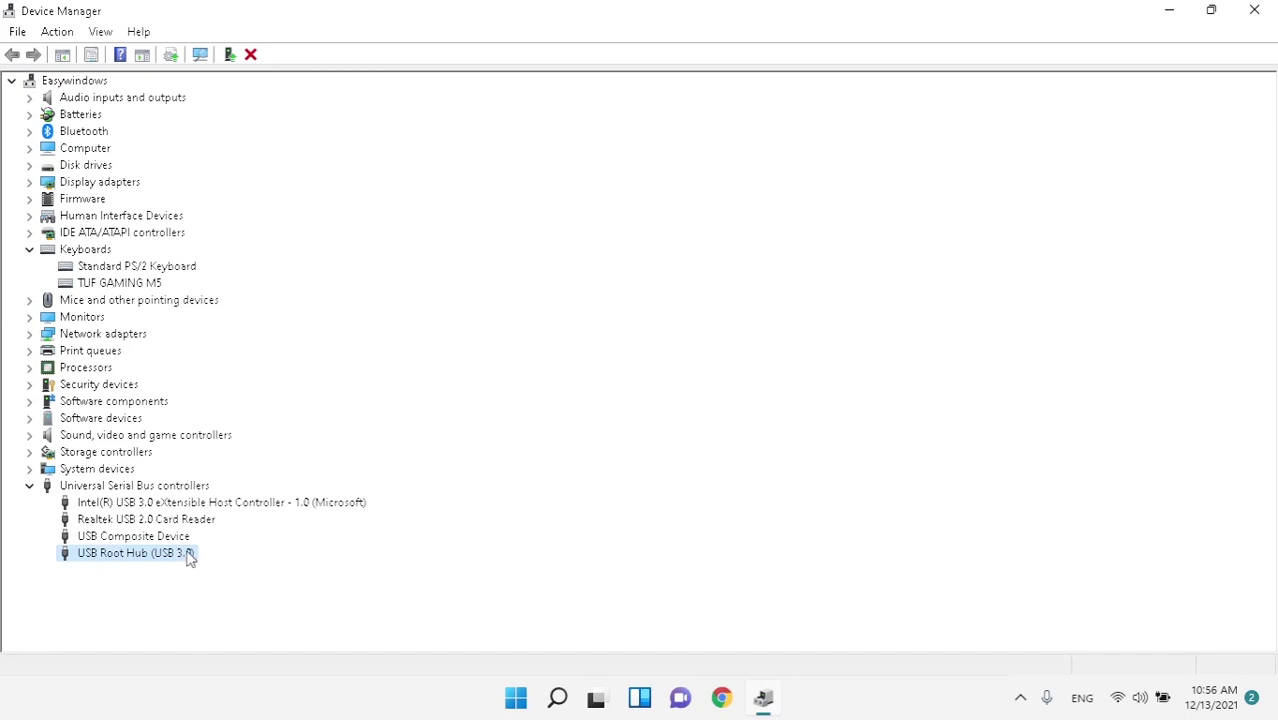
# Check the Standard PS/2 Keyboard's driver properties for the roll-back option, then close them without restarting.
pyautogui.rightClick(125, 267)
pyautogui.click(170, 358)
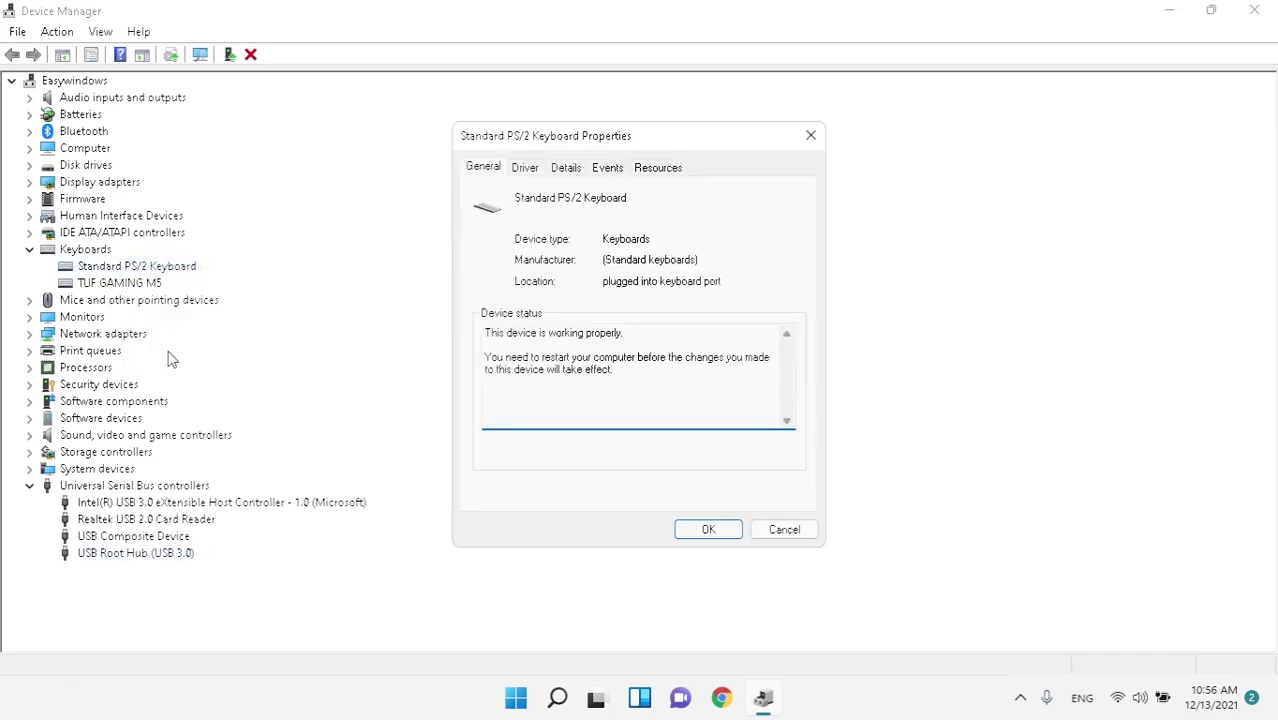
pyautogui.click(522, 168)
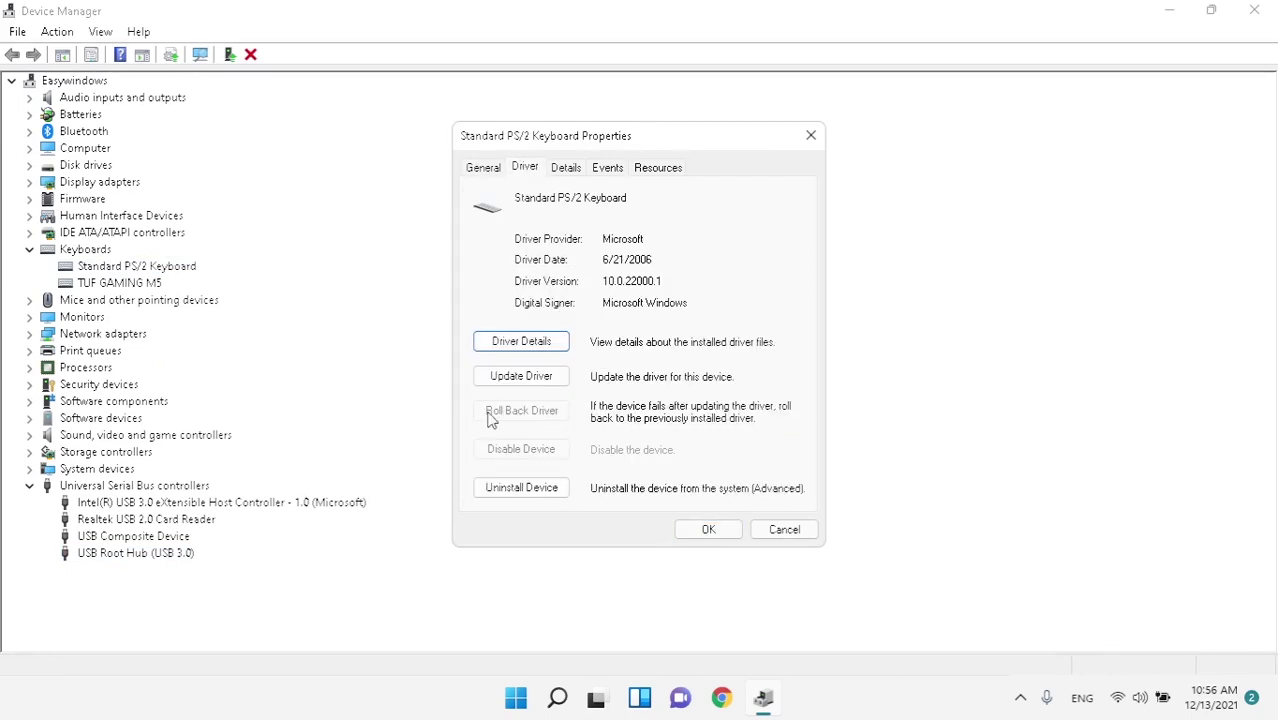
pyautogui.click(708, 531)
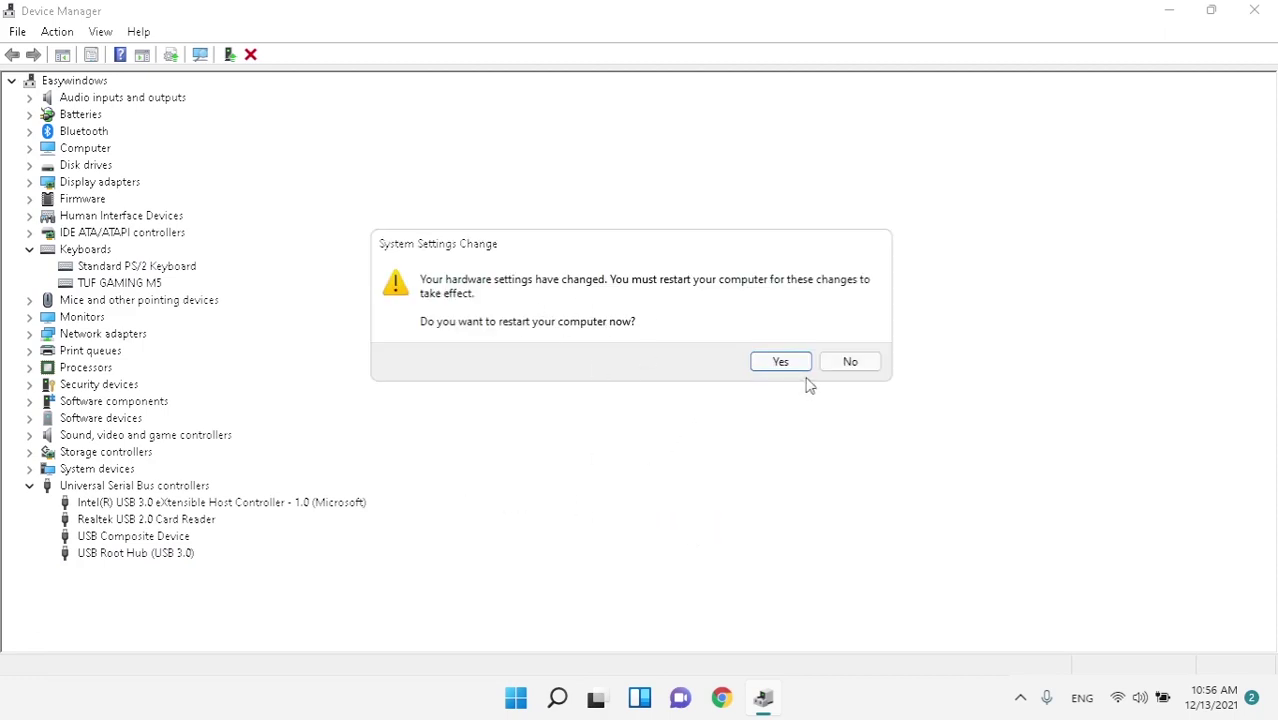
pyautogui.click(849, 362)
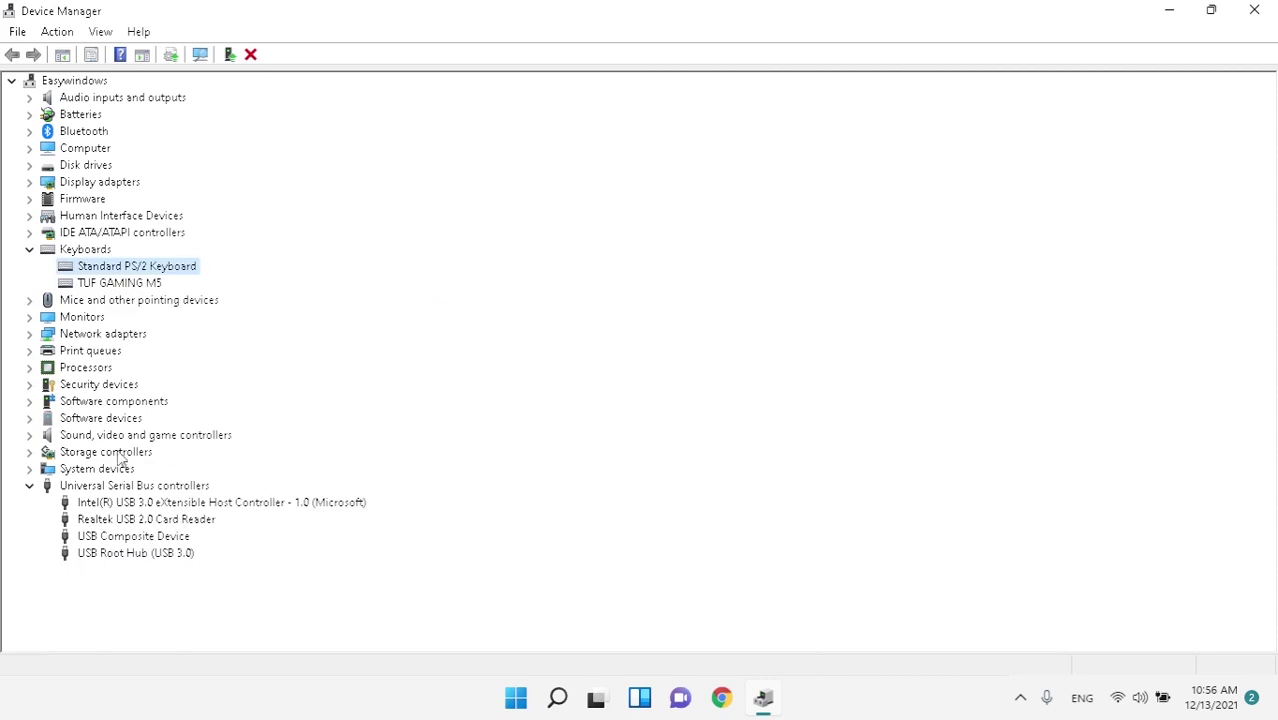
# Check the driver properties of USB Root Hub (USB 3.0) for the roll-back option and close them.
pyautogui.rightClick(183, 553)
pyautogui.click(203, 650)
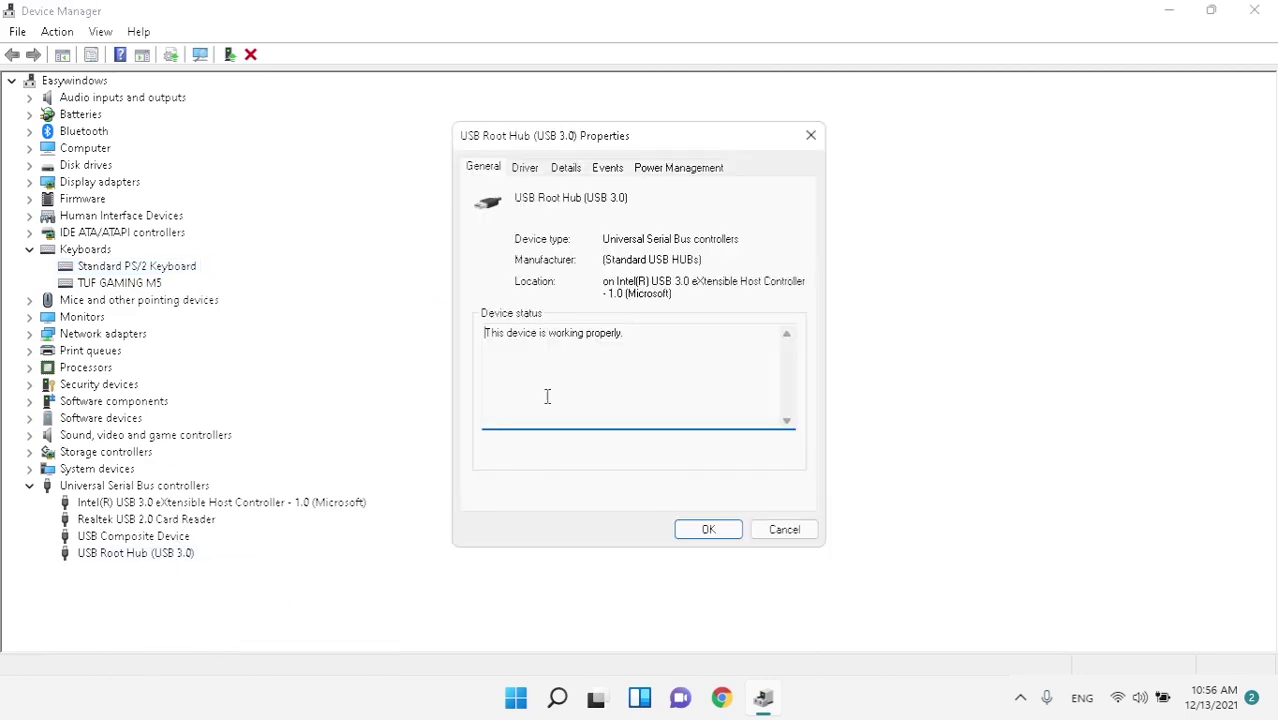
pyautogui.click(527, 170)
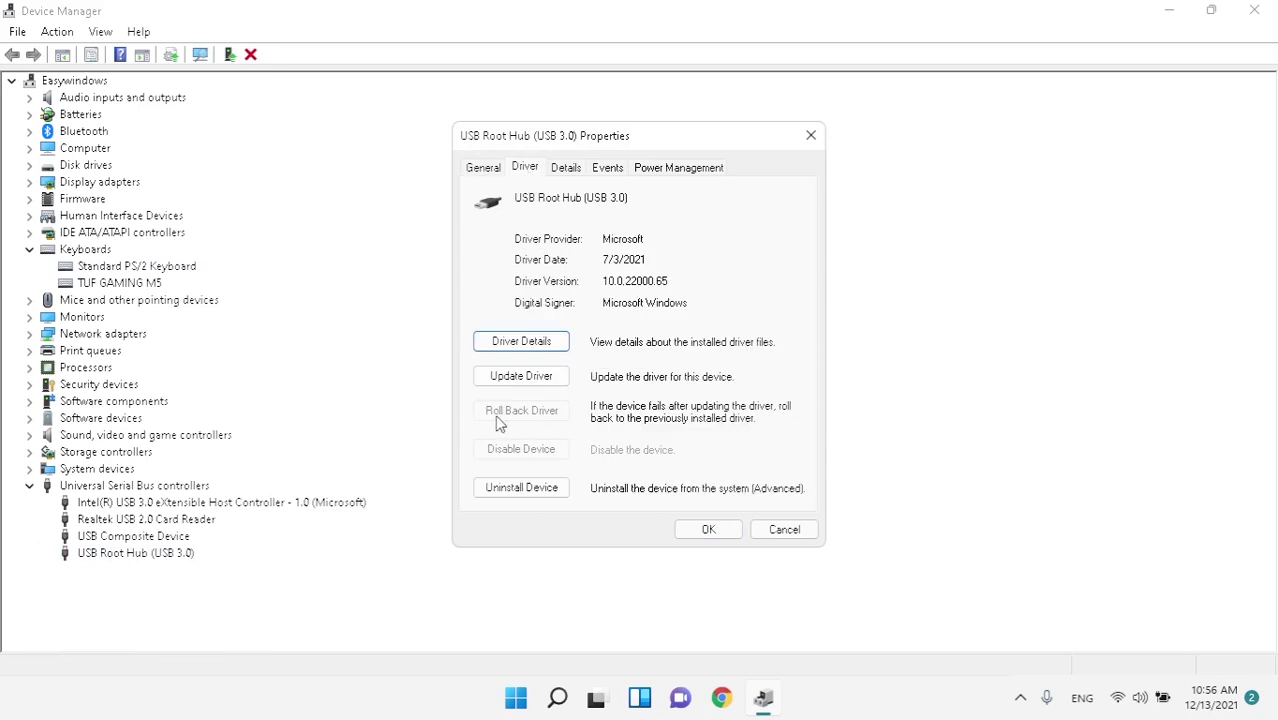
pyautogui.click(712, 530)
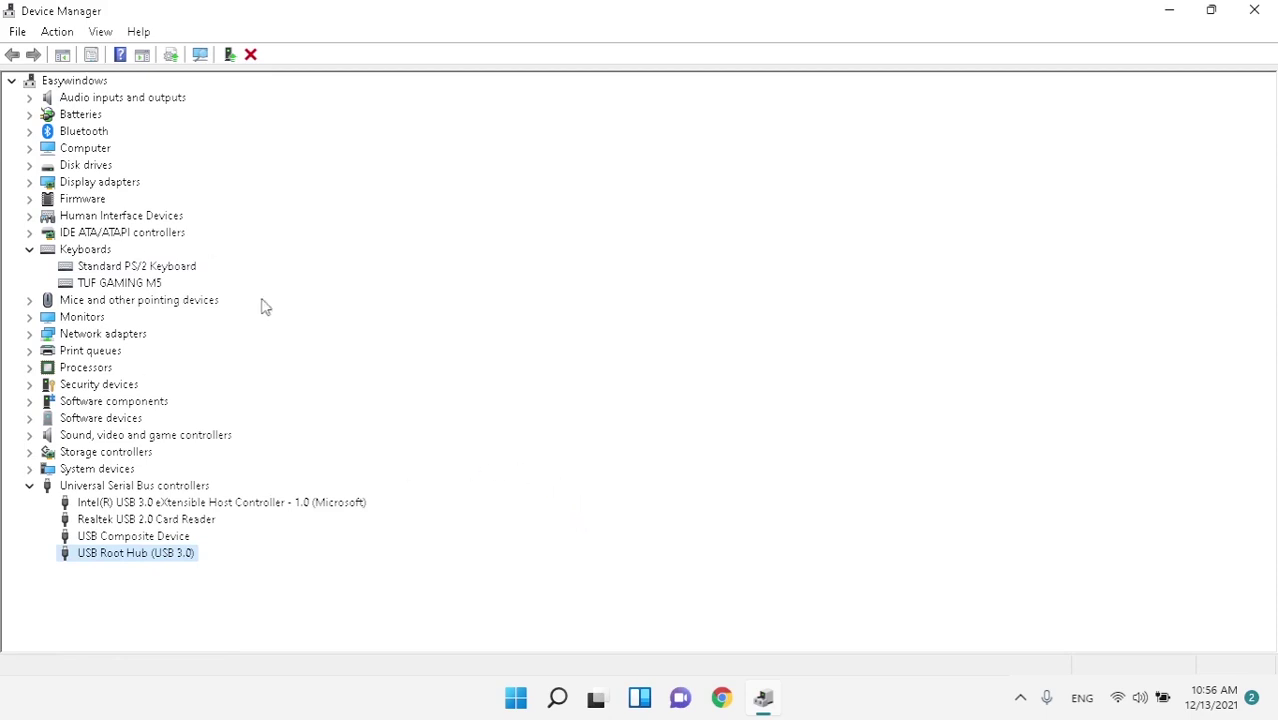
# Uninstall the Standard PS/2 Keyboard device without restarting the computer, and scan for hardware changes.
pyautogui.rightClick(91, 268)
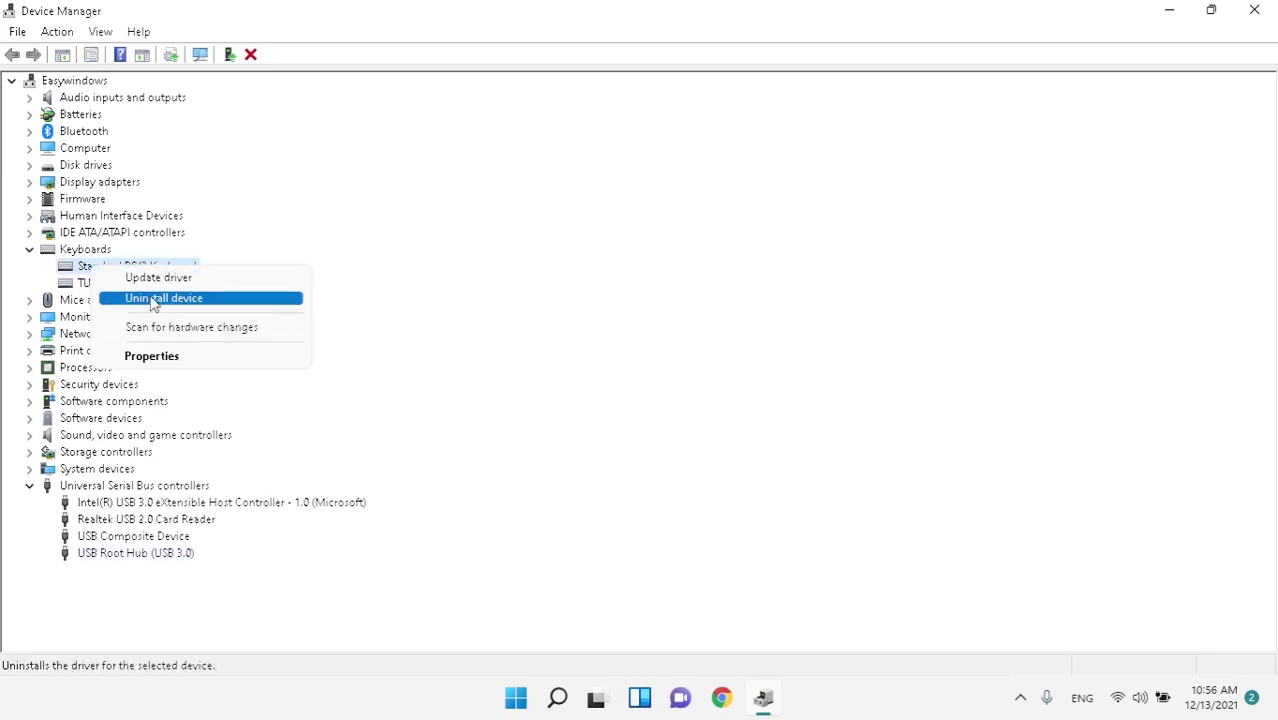
pyautogui.click(153, 300)
pyautogui.click(670, 420)
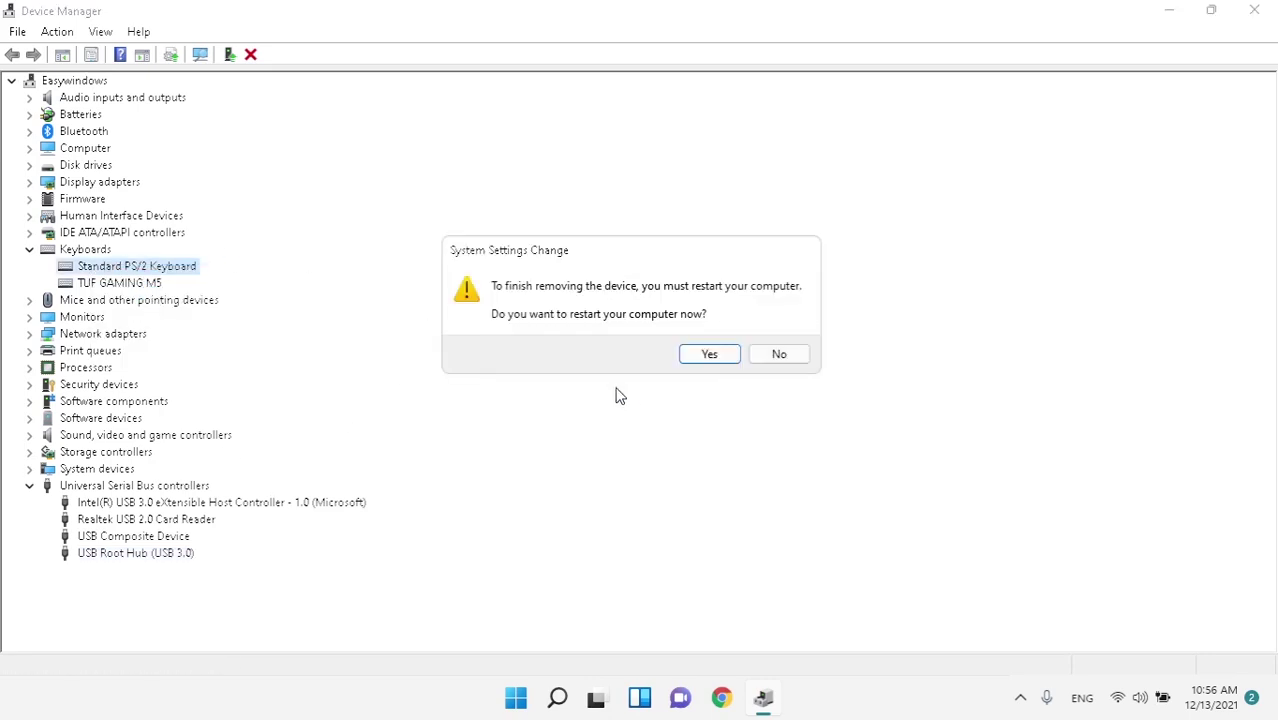
pyautogui.click(764, 354)
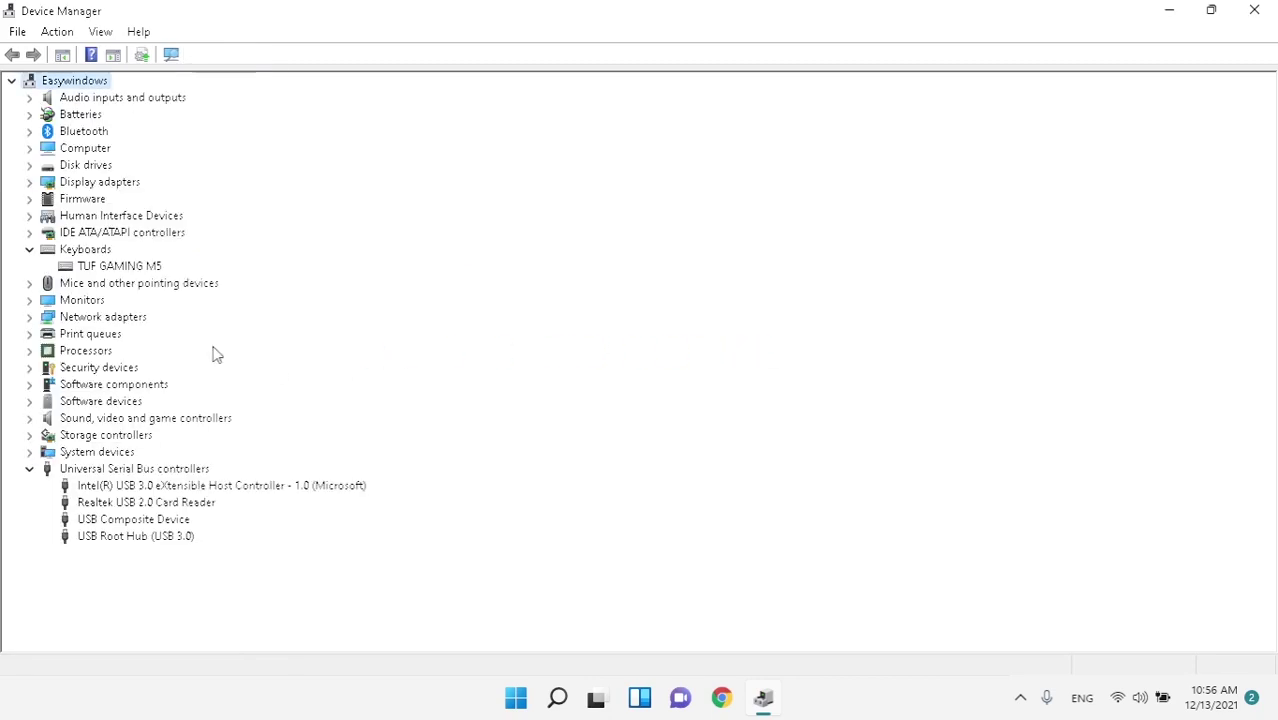
pyautogui.click(57, 32)
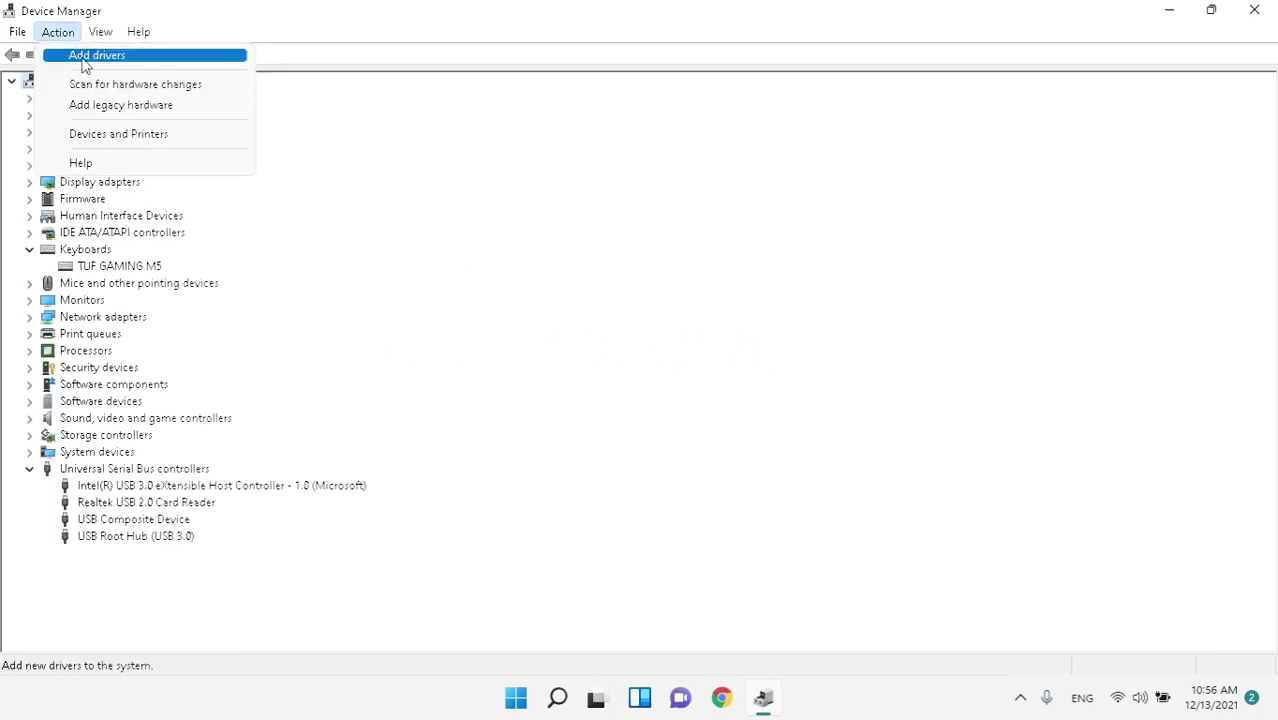
pyautogui.click(130, 84)
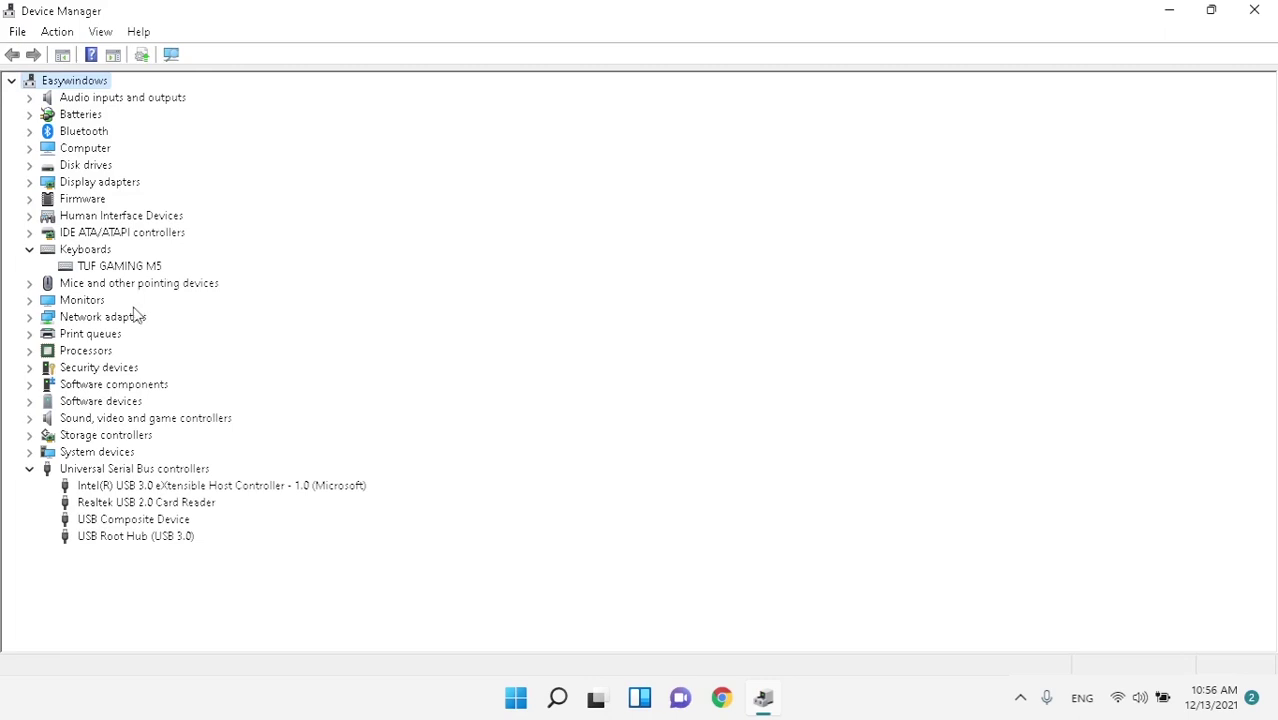
# Uninstall the USB Root Hub (USB 3.0) device from the Universal Serial Bus controllers.
pyautogui.rightClick(160, 534)
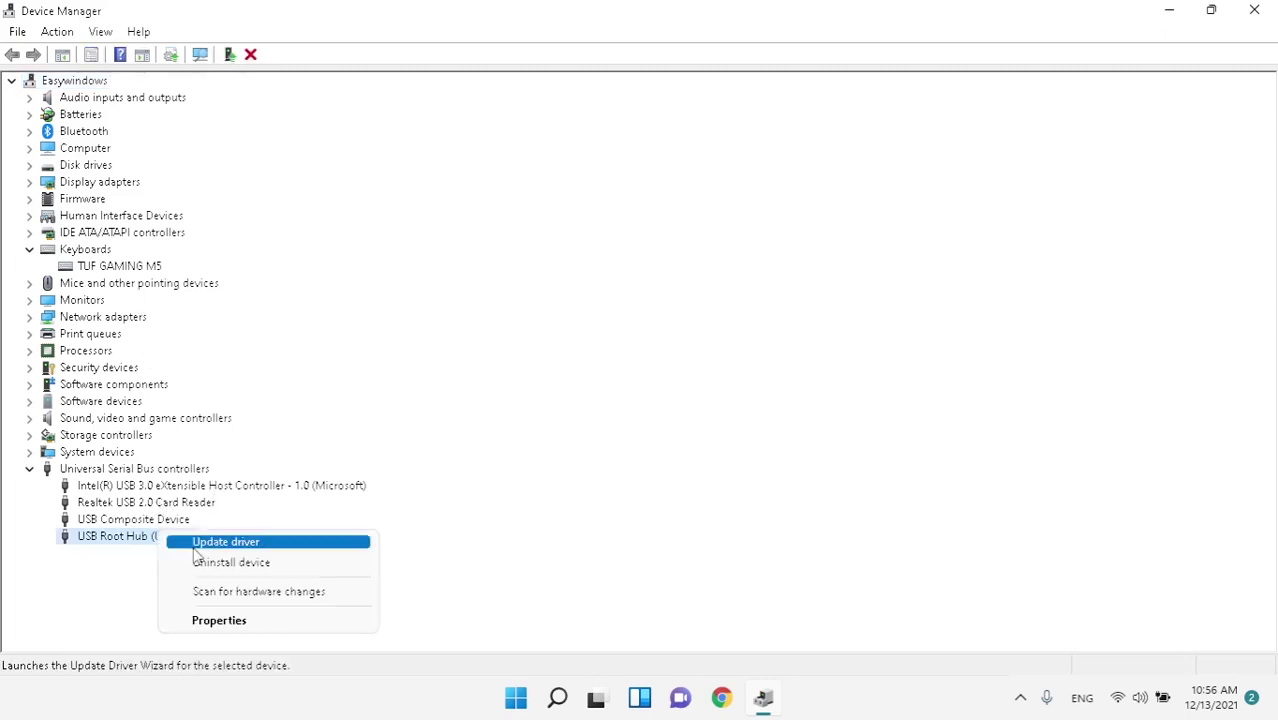
pyautogui.click(229, 564)
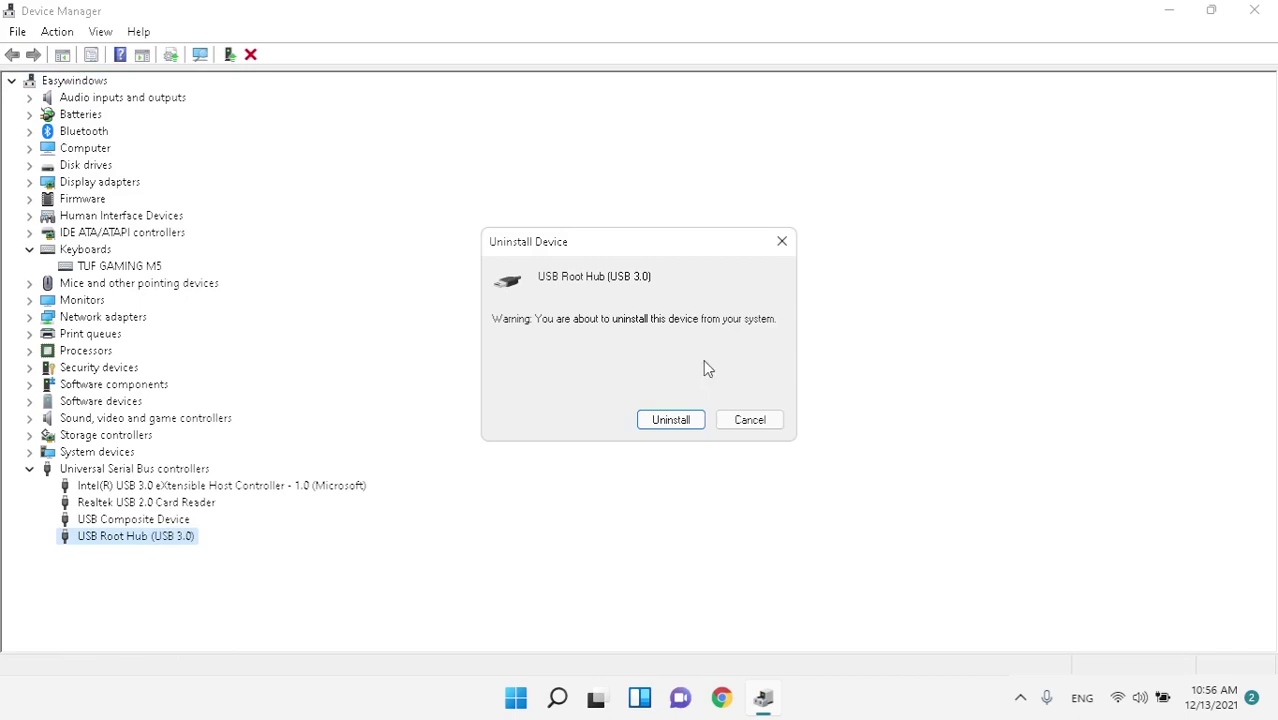
pyautogui.click(666, 420)
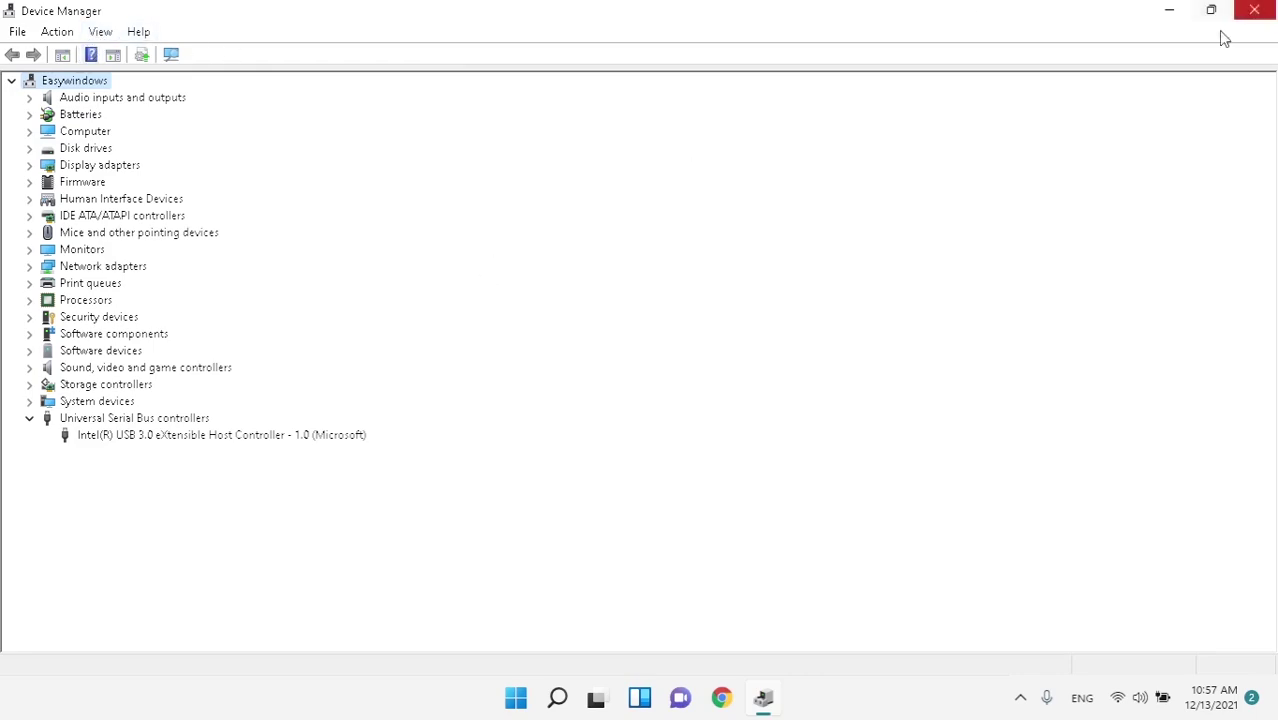
# Minimize Device Manager, switch to Windows Settings, and open the Keyboard page of the Accessibility settings.
pyautogui.click(1167, 14)
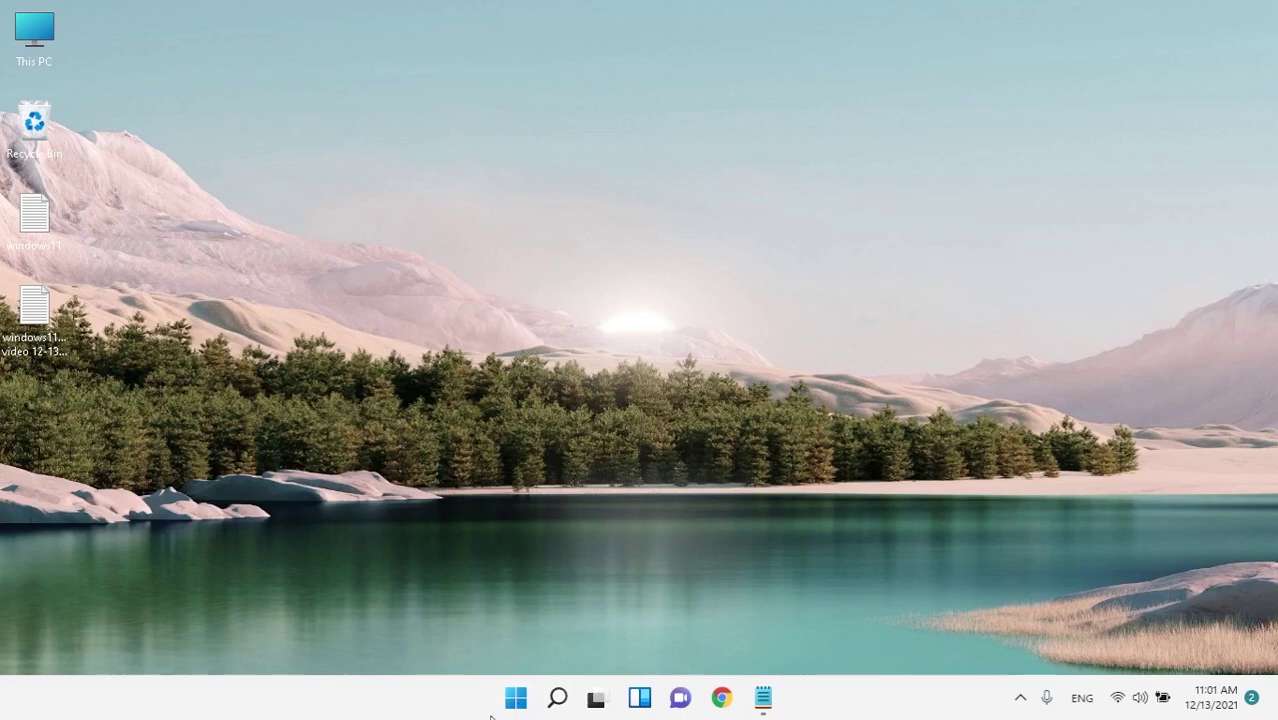
pyautogui.click(512, 710)
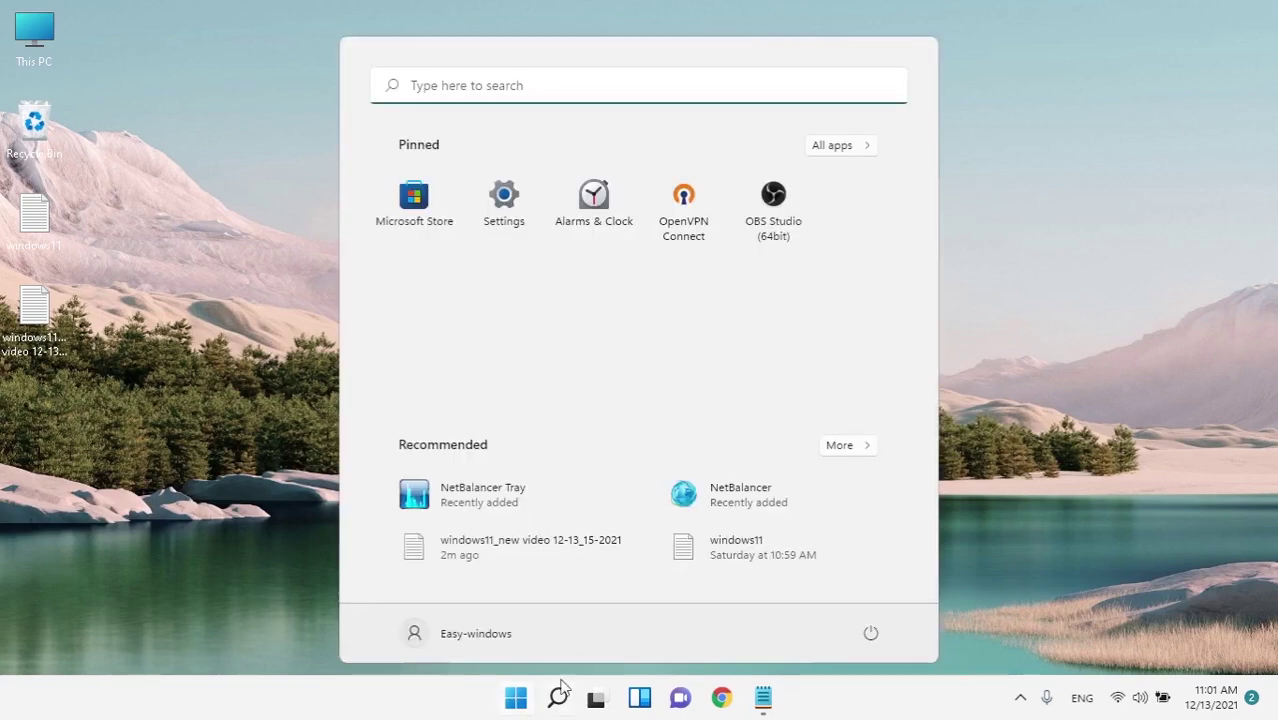
pyautogui.click(490, 220)
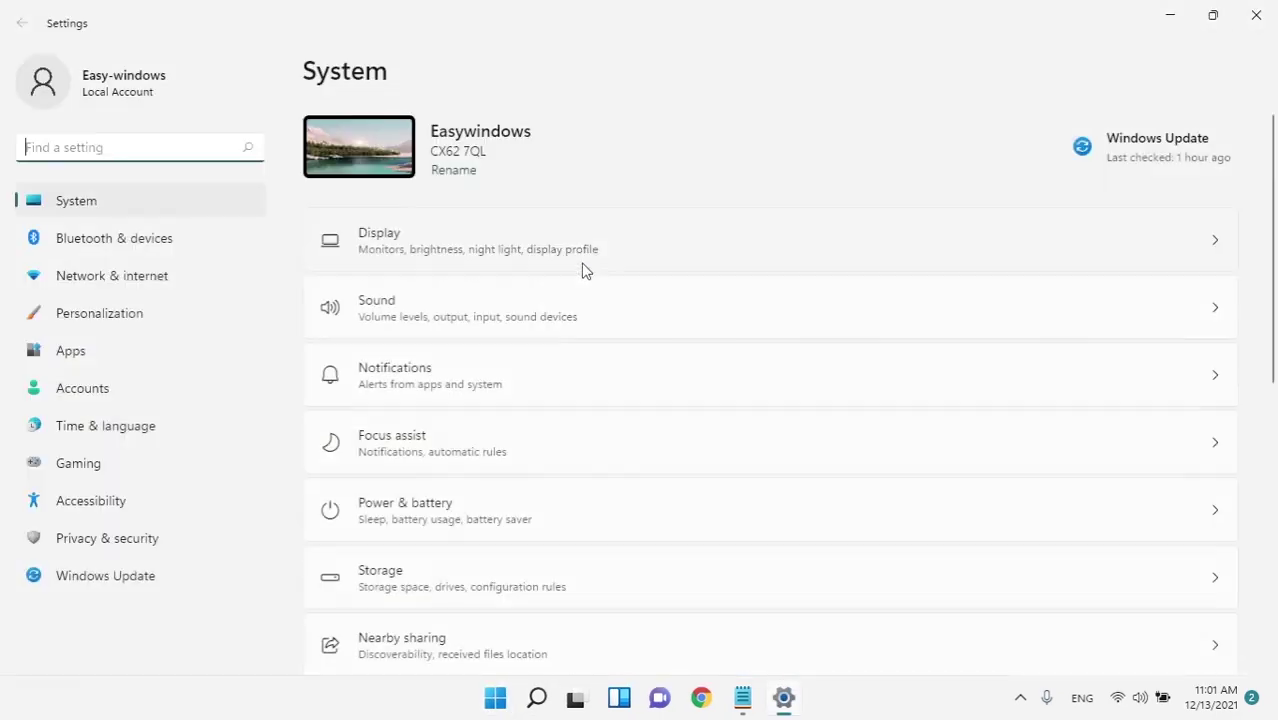
pyautogui.click(102, 505)
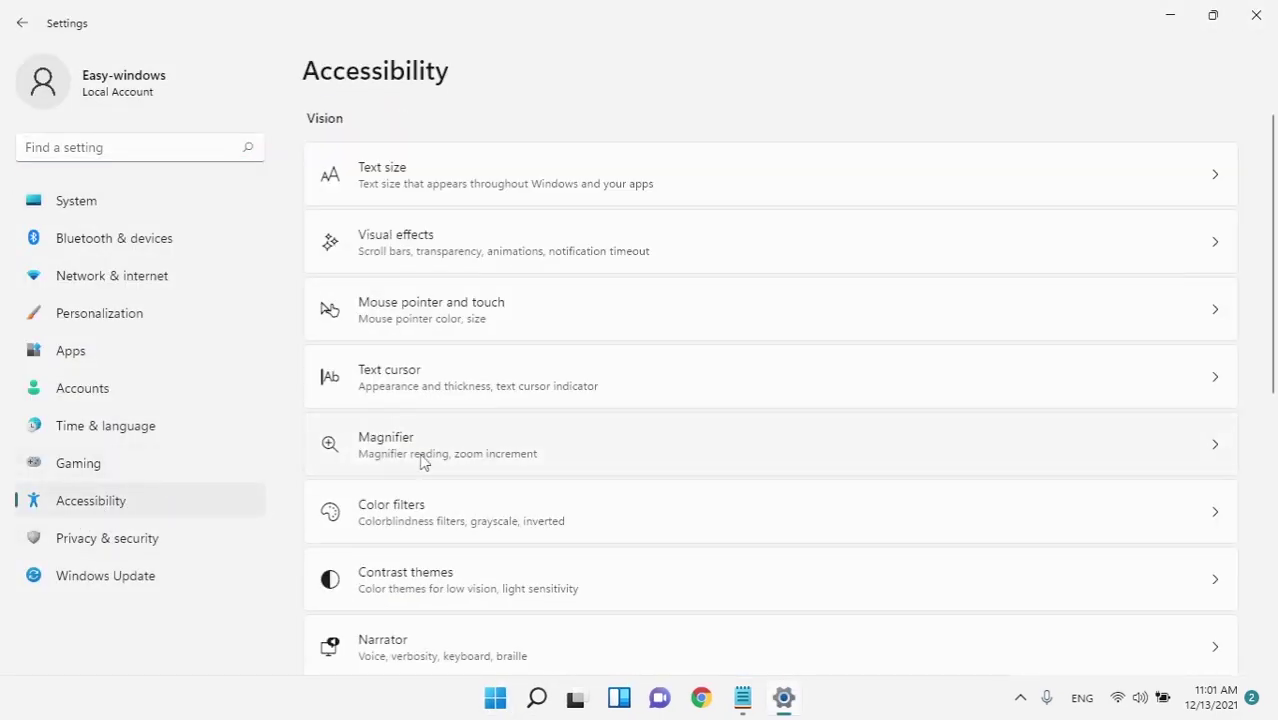
pyautogui.scroll(-3, 455, 488)
pyautogui.scroll(-3, 455, 488)
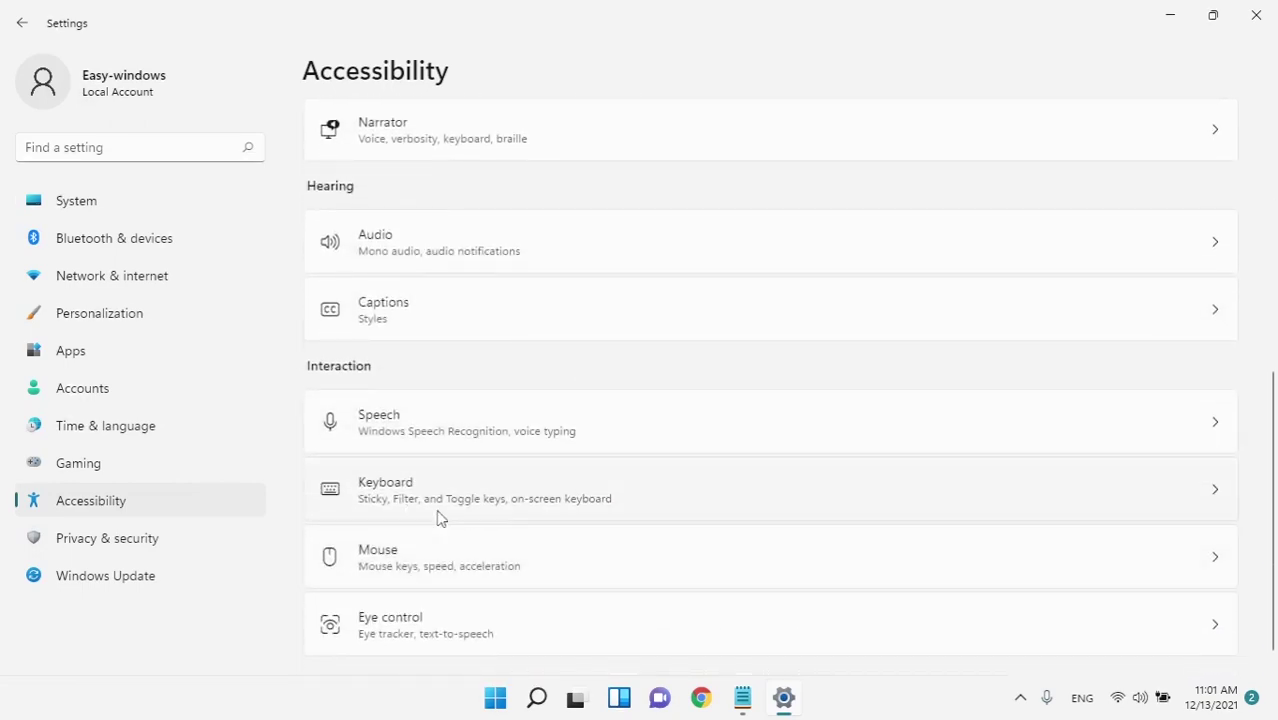
pyautogui.click(404, 508)
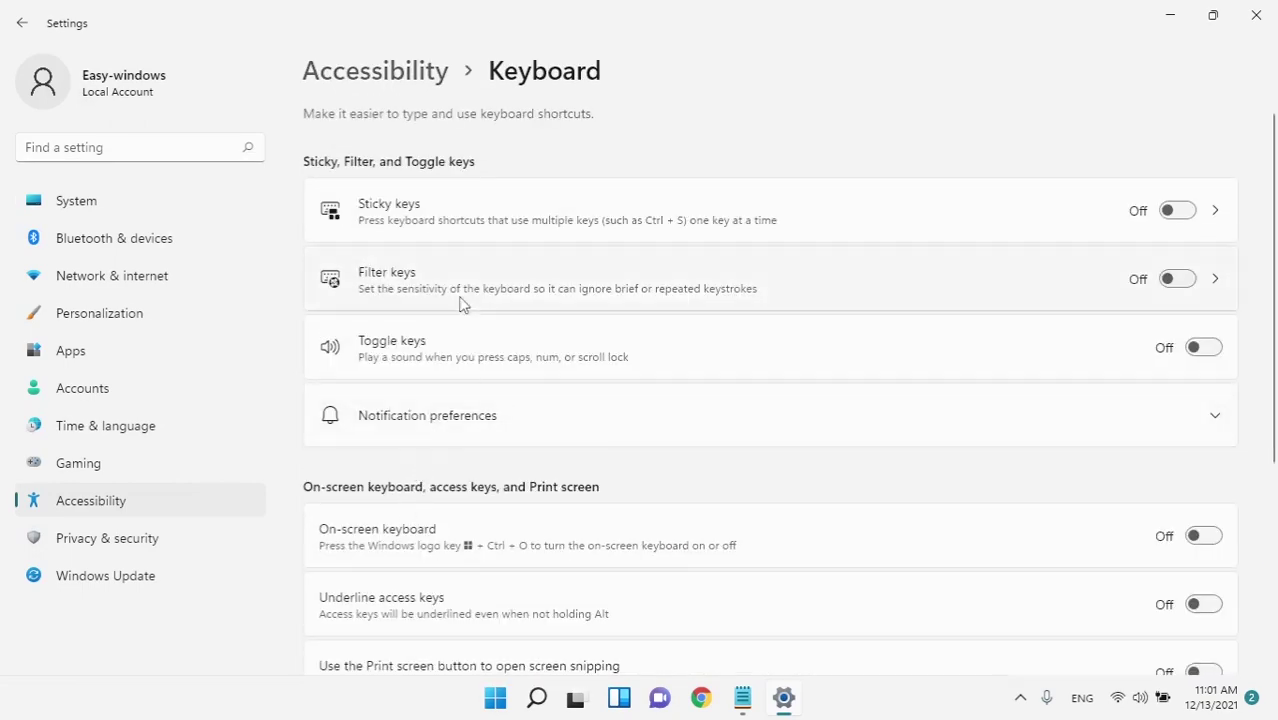
# Turn on the On-screen keyboard and close Settings.
pyautogui.scroll(-3, 670, 403)
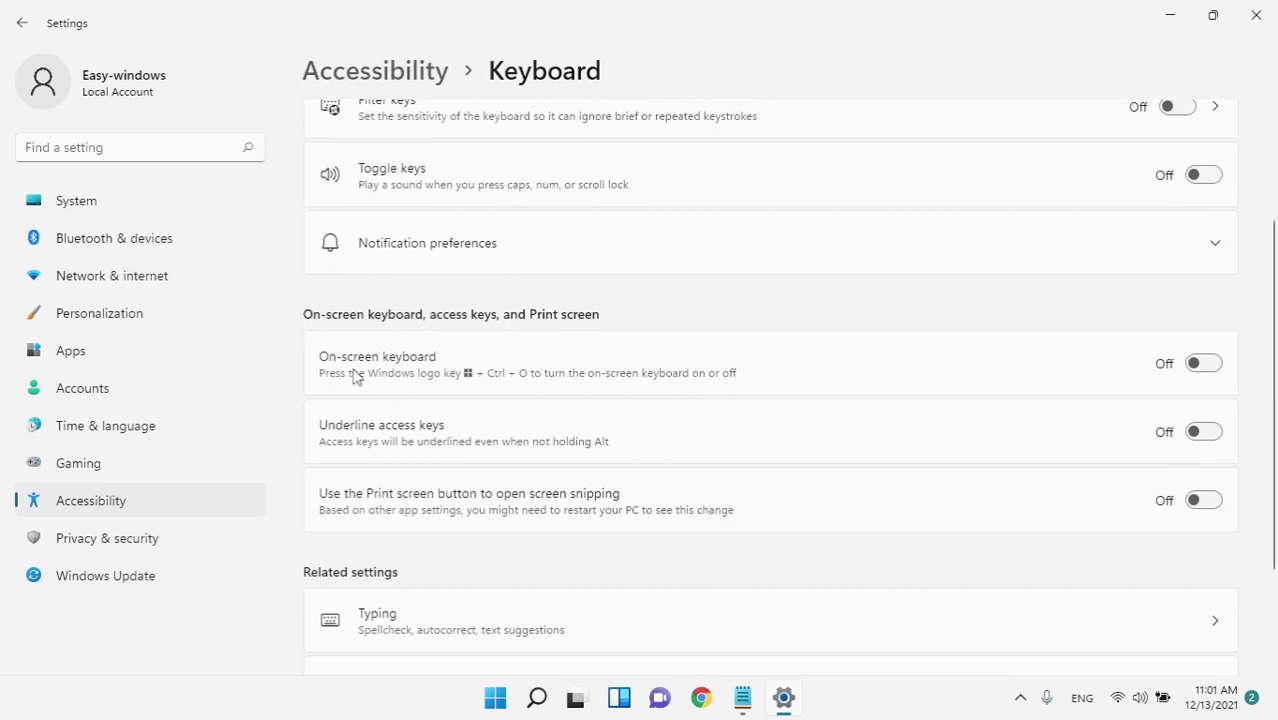
pyautogui.click(1216, 368)
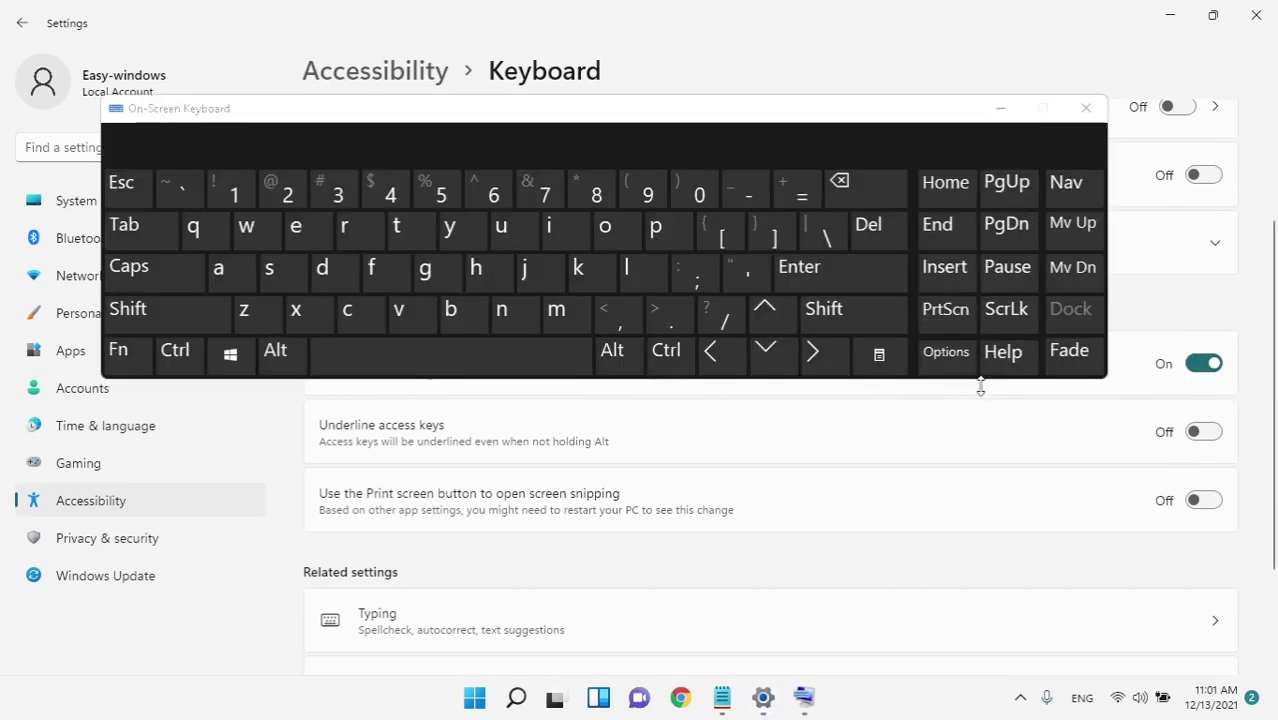
pyautogui.click(1256, 15)
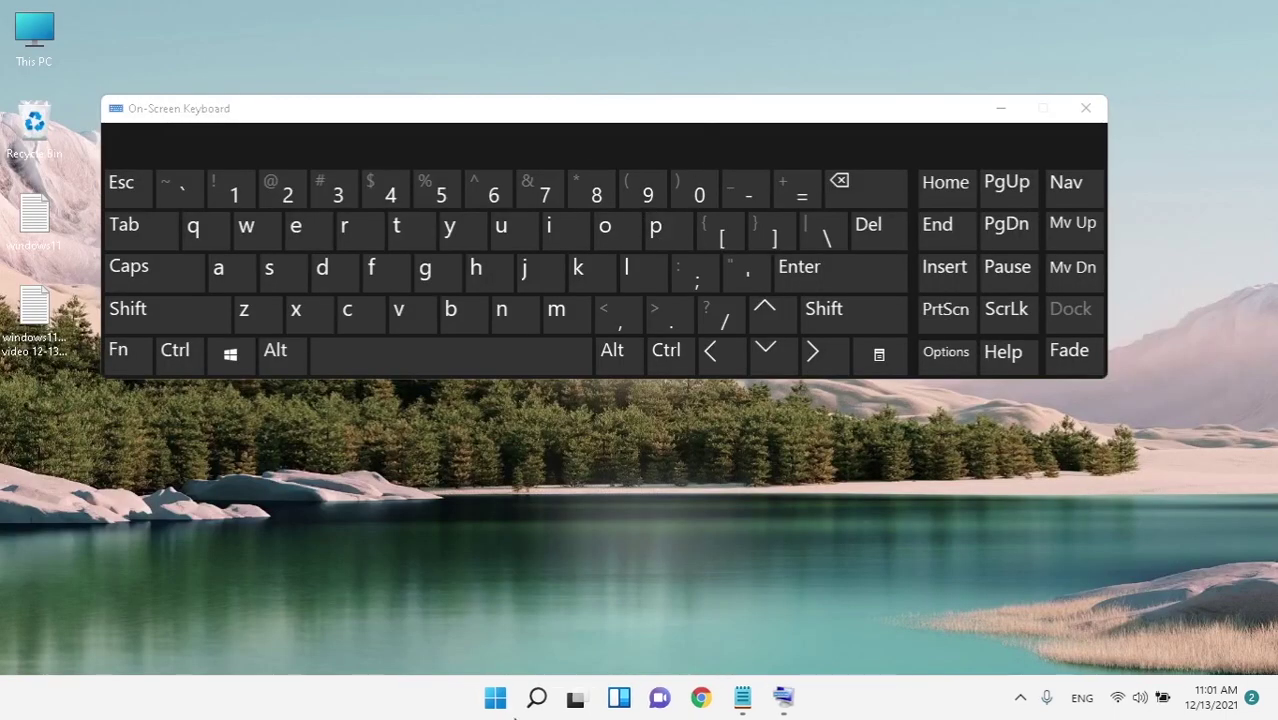
# Open the Start menu and move the on-screen keyboard down, away from the search box.
pyautogui.click(497, 697)
pyautogui.moveTo(627, 118); pyautogui.dragTo(859, 201)
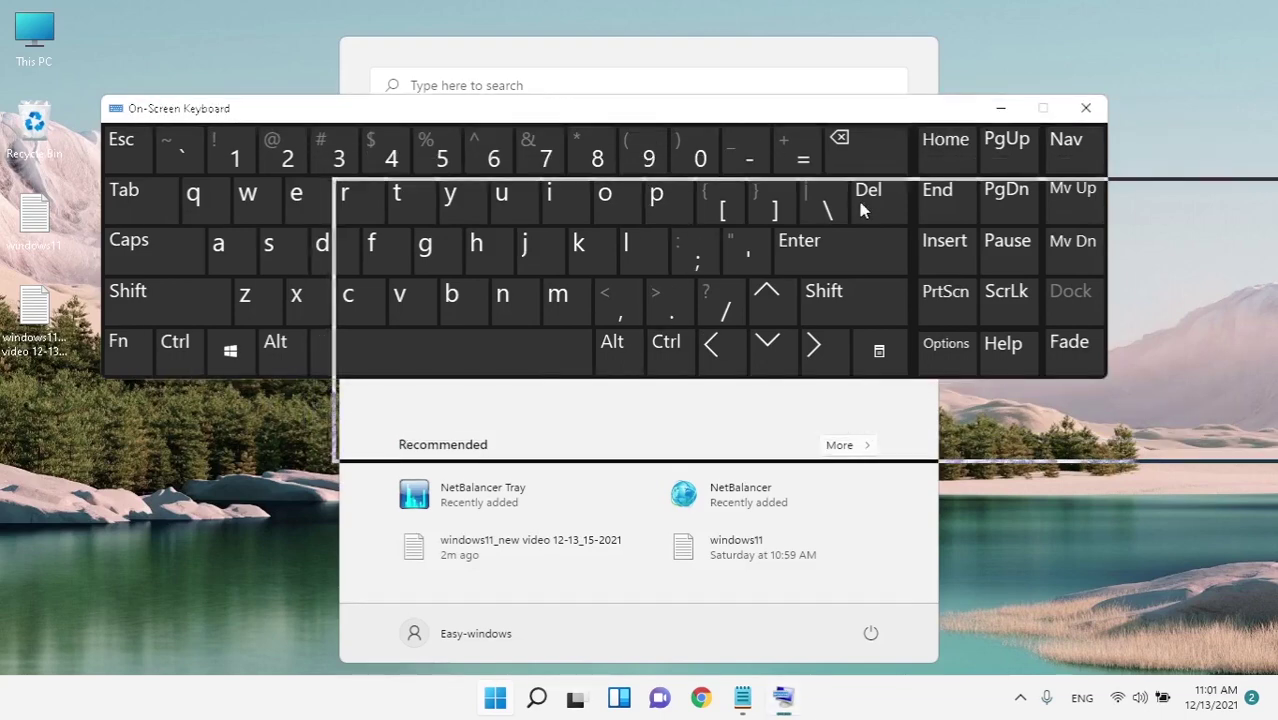
pyautogui.click(583, 306)
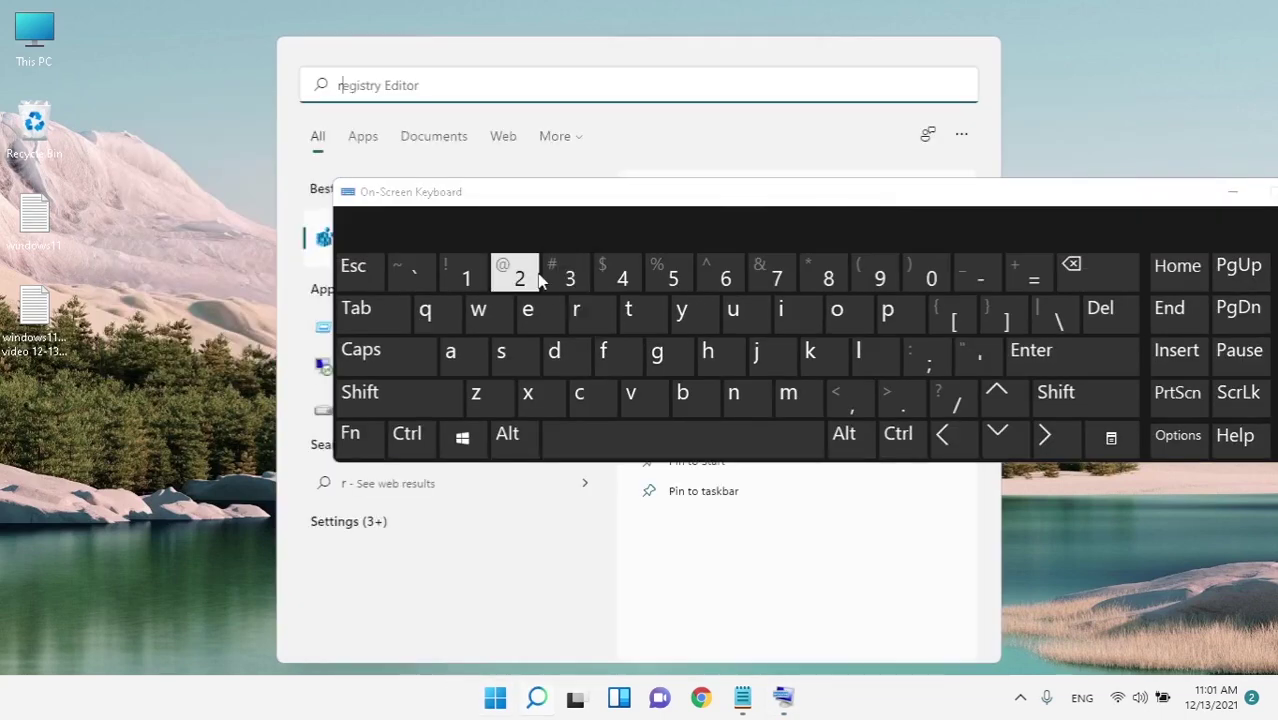
pyautogui.click(538, 280)
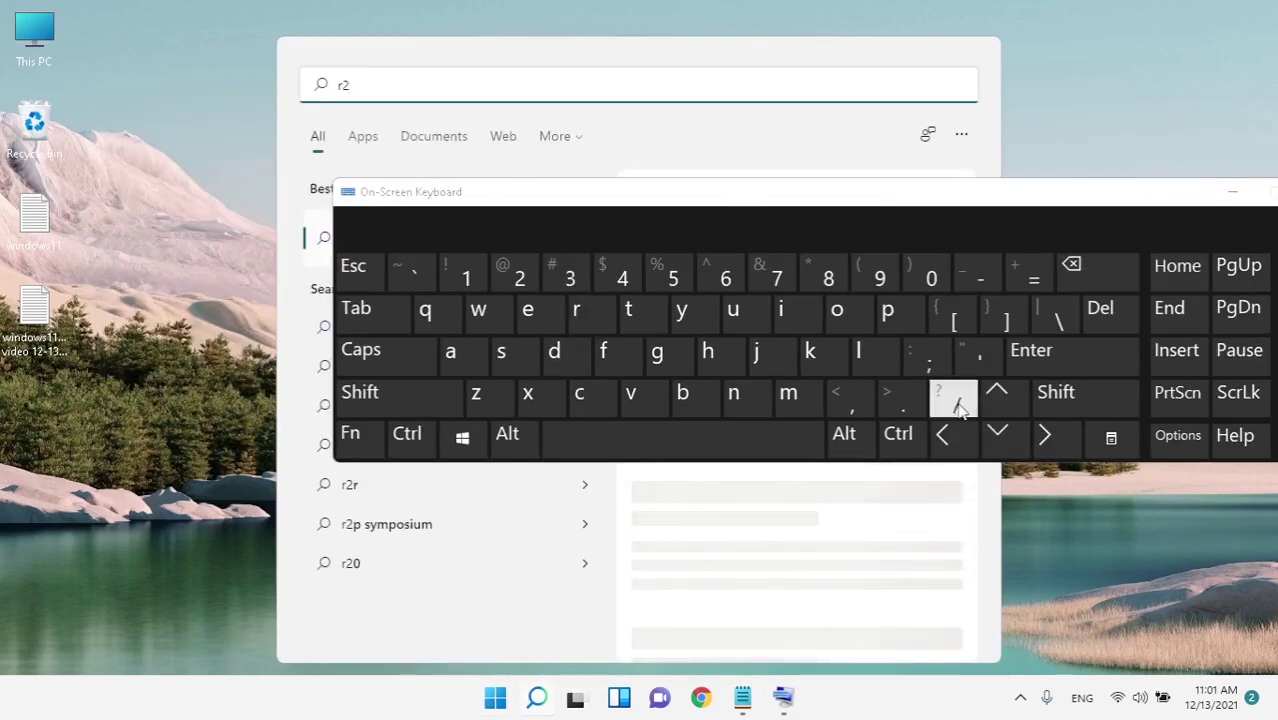
pyautogui.moveTo(585, 193); pyautogui.dragTo(665, 405)
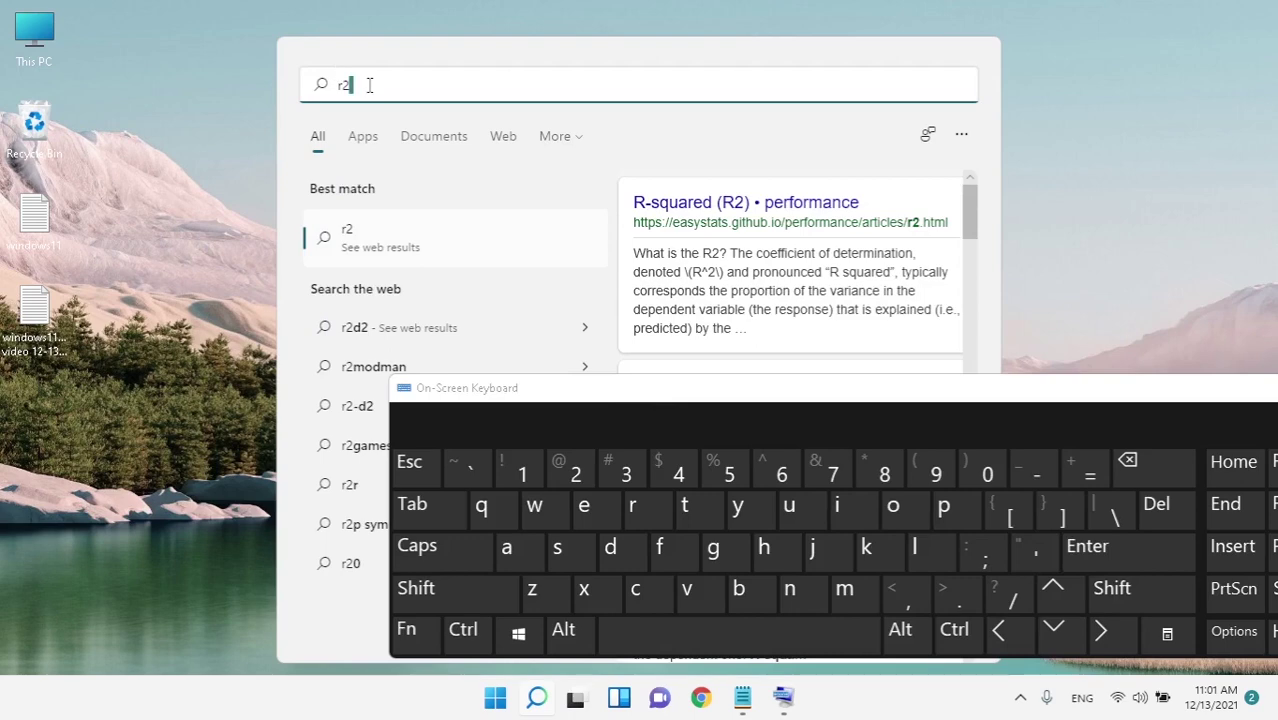
pyautogui.click(1149, 464)
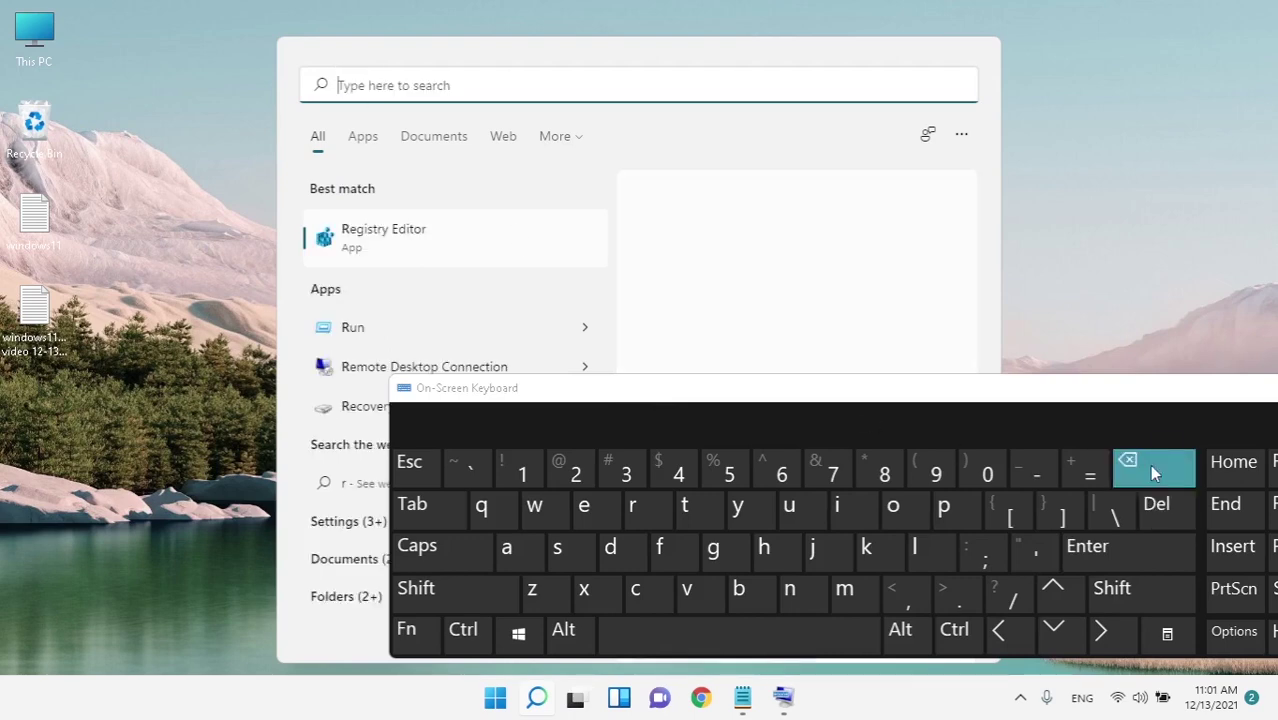
pyautogui.click(1149, 464)
# Search for "reg" using the on-screen keyboard and open Registry Editor.
pyautogui.click(630, 507)
pyautogui.click(600, 510)
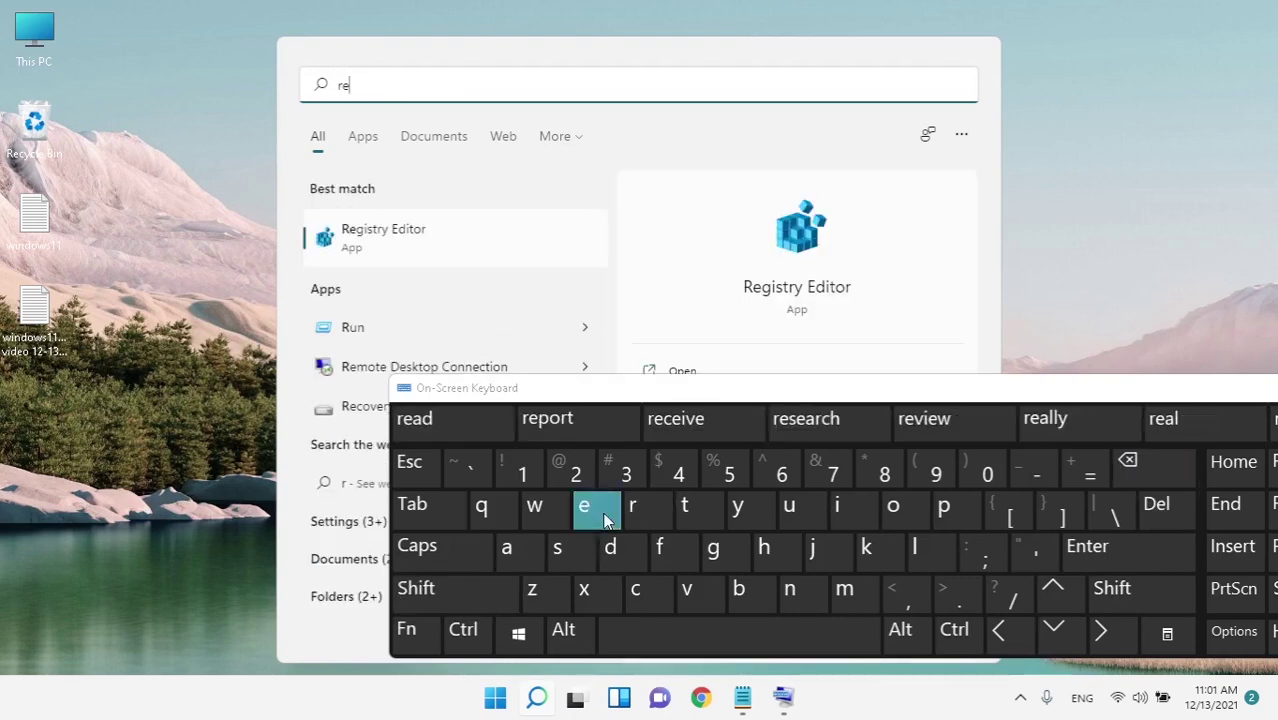
pyautogui.click(716, 560)
pyautogui.click(428, 250)
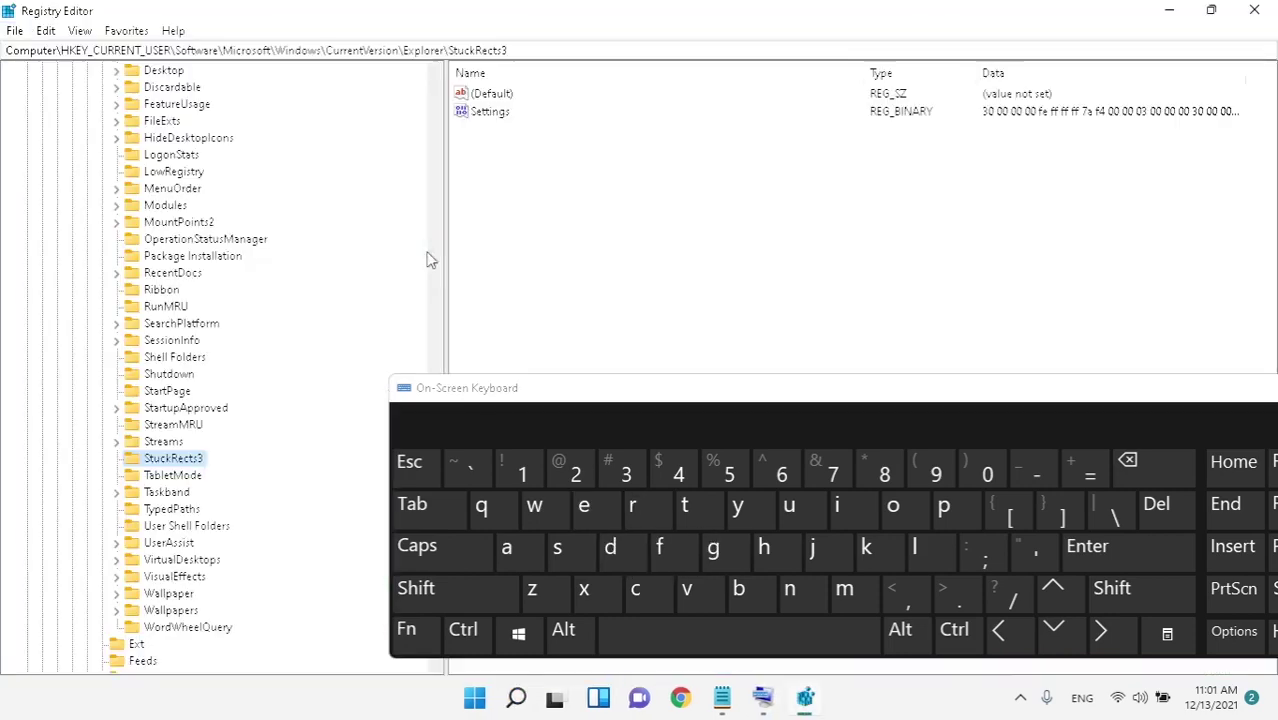
# Close the on-screen keyboard, then collapse HKEY_CURRENT_USER and expand HKEY_LOCAL_MACHINE in the registry tree.
pyautogui.moveTo(1030, 395); pyautogui.dragTo(633, 386)
pyautogui.click(915, 386)
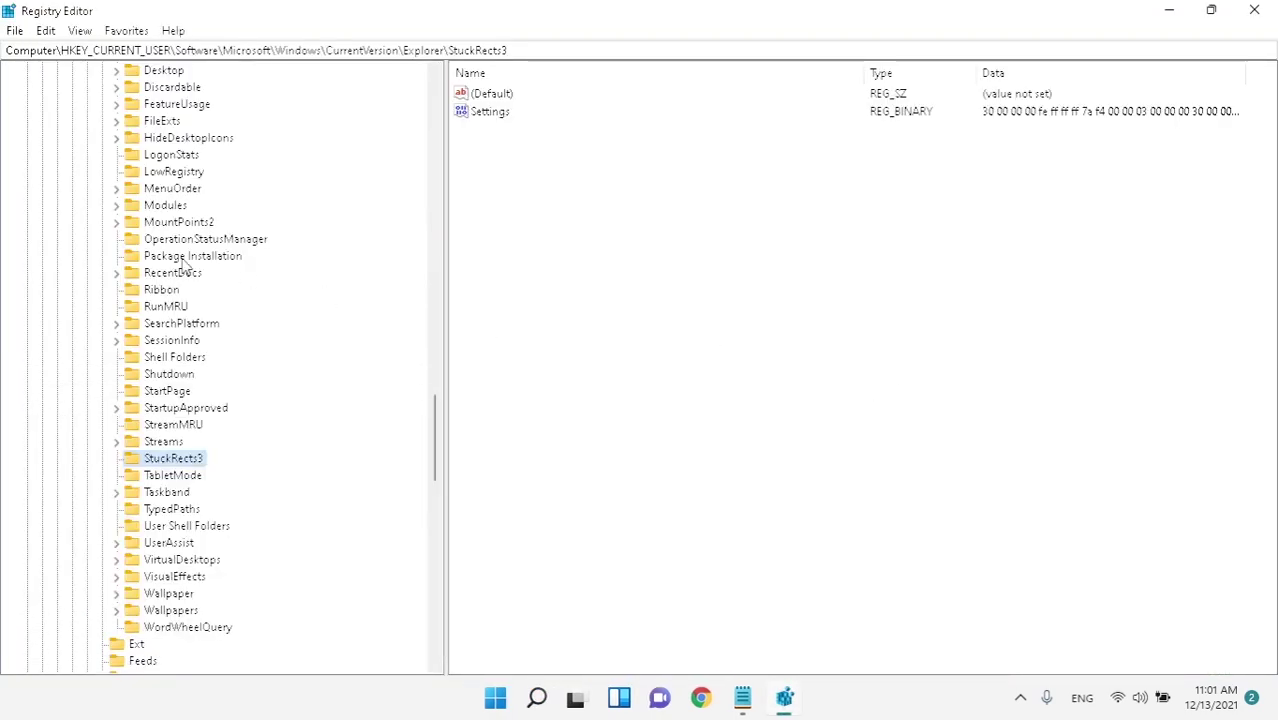
pyautogui.scroll(20, 185, 263)
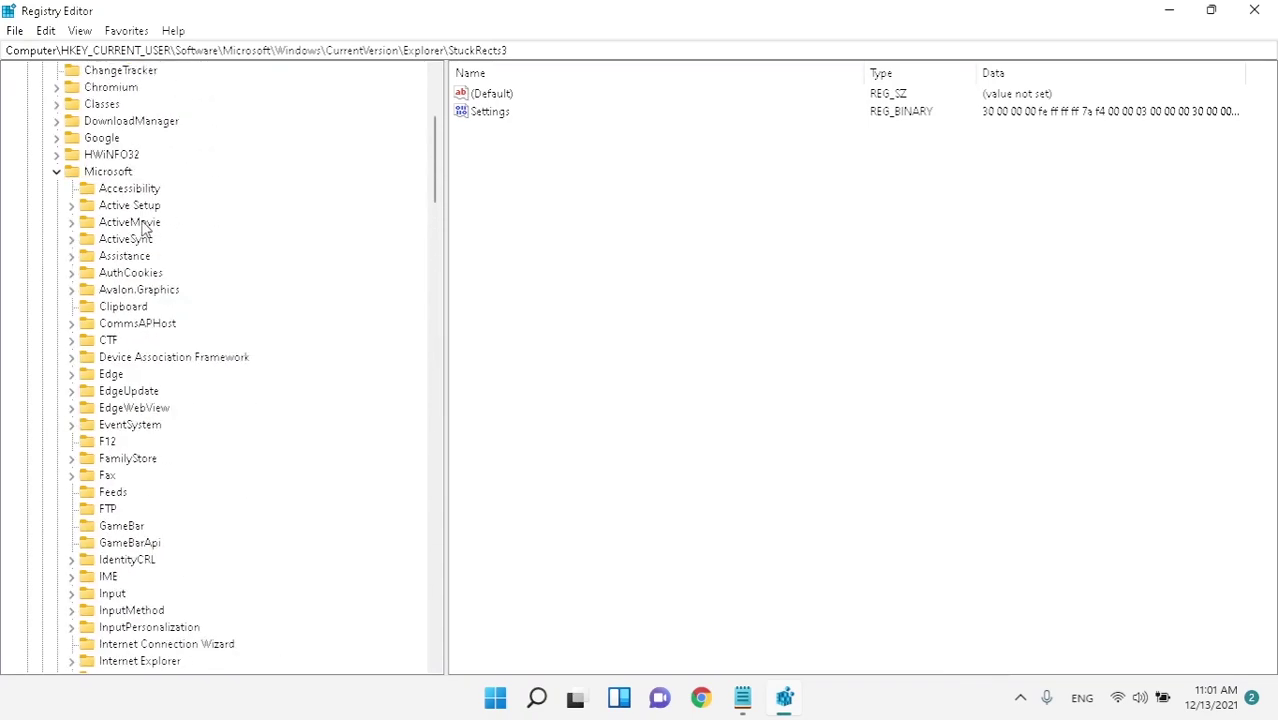
pyautogui.scroll(5, 140, 225)
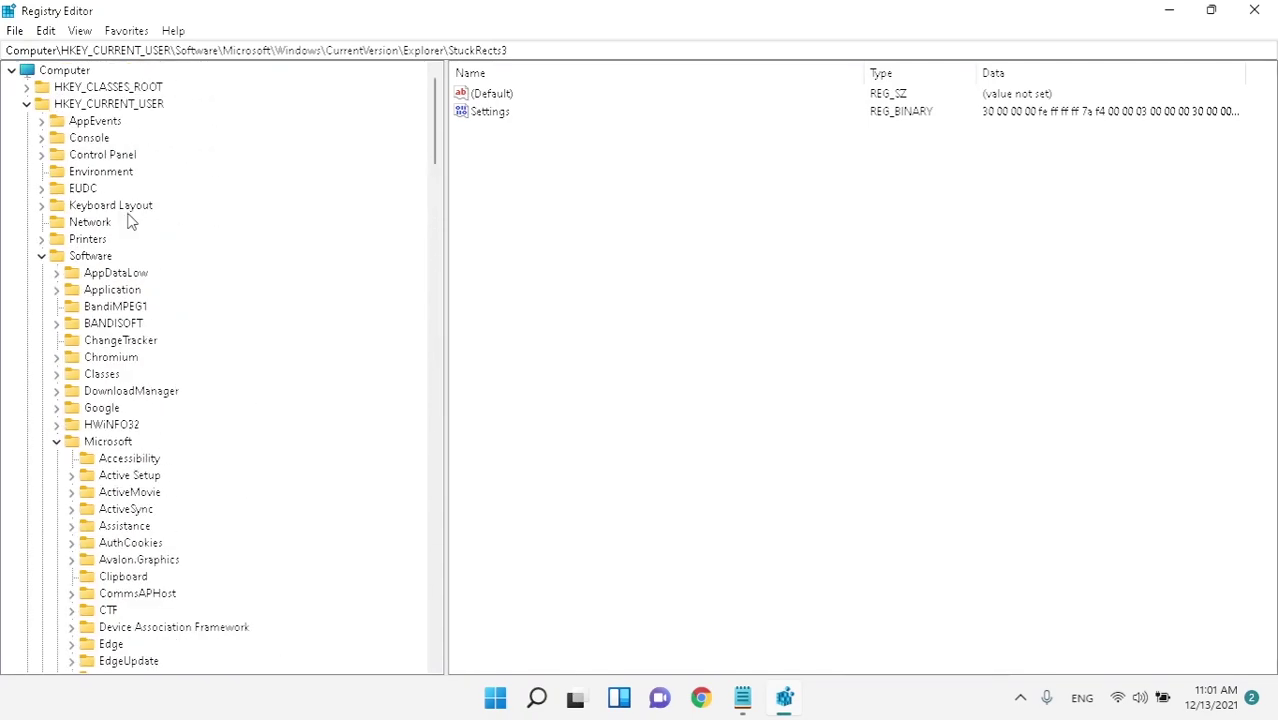
pyautogui.click(42, 256)
pyautogui.click(48, 106)
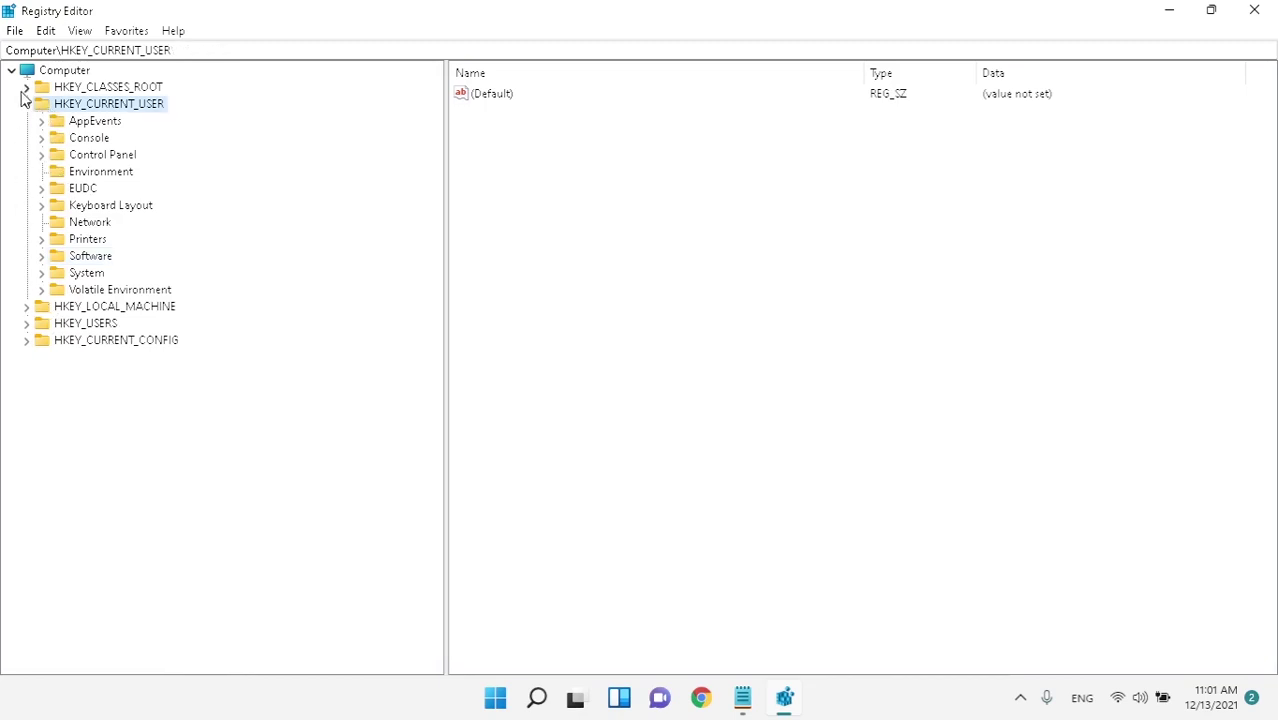
pyautogui.click(26, 88)
pyautogui.click(27, 71)
pyautogui.click(26, 120)
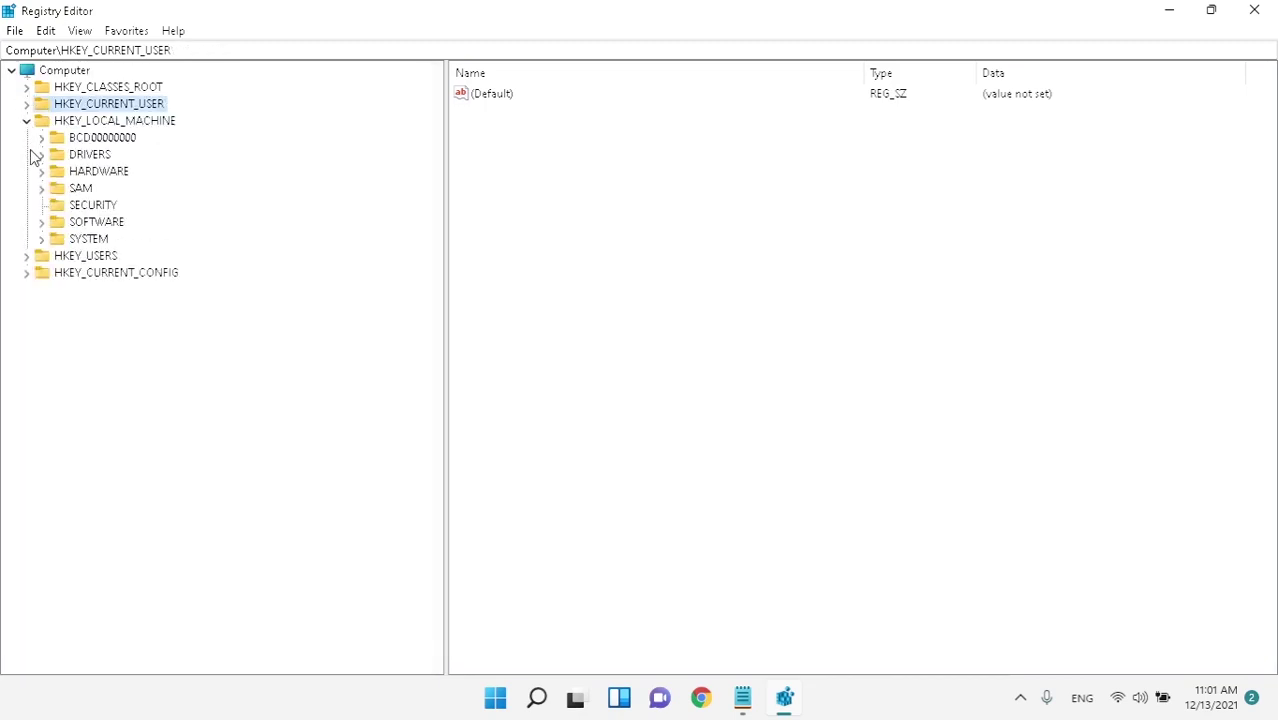
# Expand the registry path SYSTEM\CurrentControlSet\Control under HKEY_LOCAL_MACHINE.
pyautogui.click(82, 240)
pyautogui.click(41, 239)
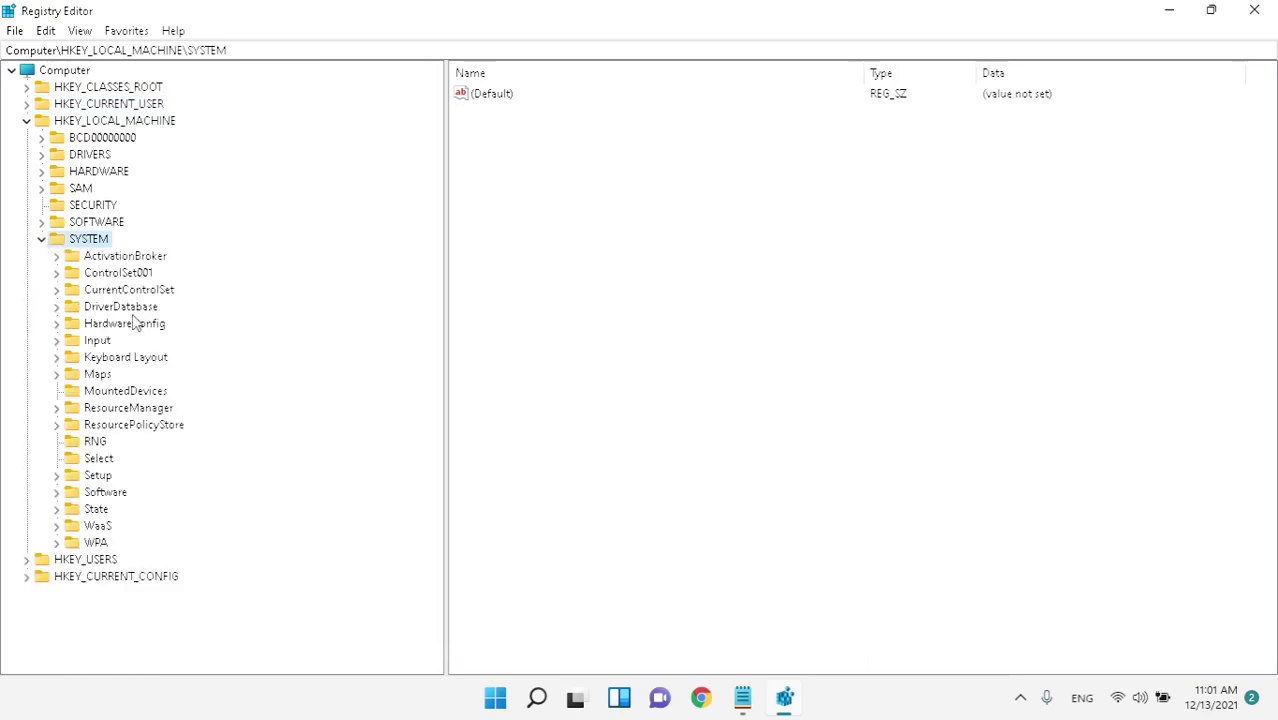
pyautogui.click(95, 289)
pyautogui.click(58, 290)
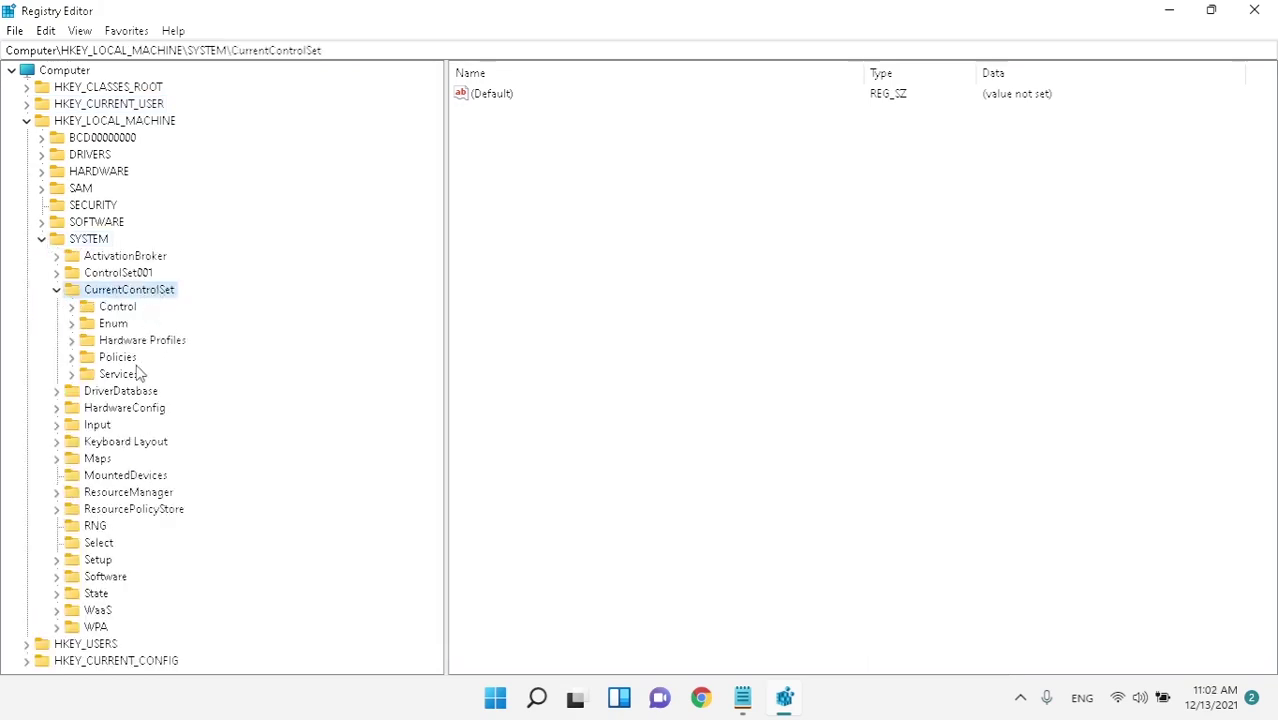
pyautogui.click(117, 306)
pyautogui.click(70, 306)
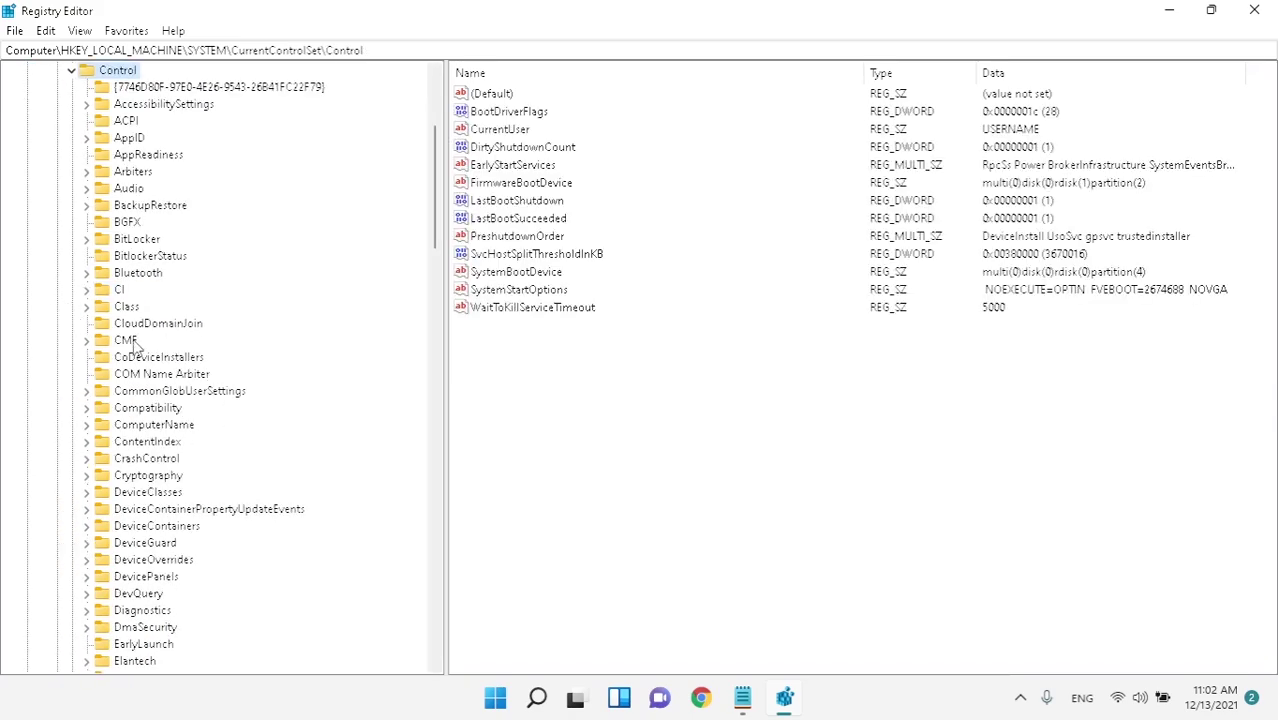
# Select the Keyboard Layout key under Control and delete the REG_DWORD value listed below (Default).
pyautogui.scroll(-11, 145, 325)
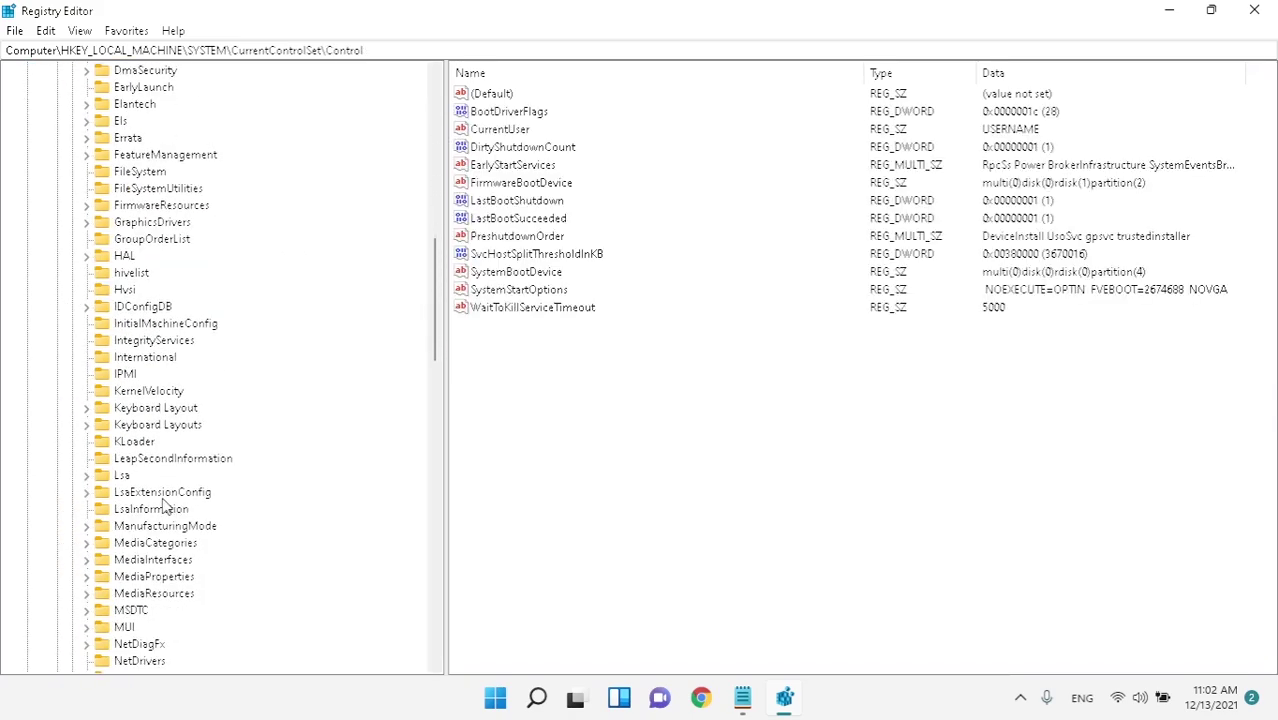
pyautogui.click(155, 408)
pyautogui.rightClick(491, 112)
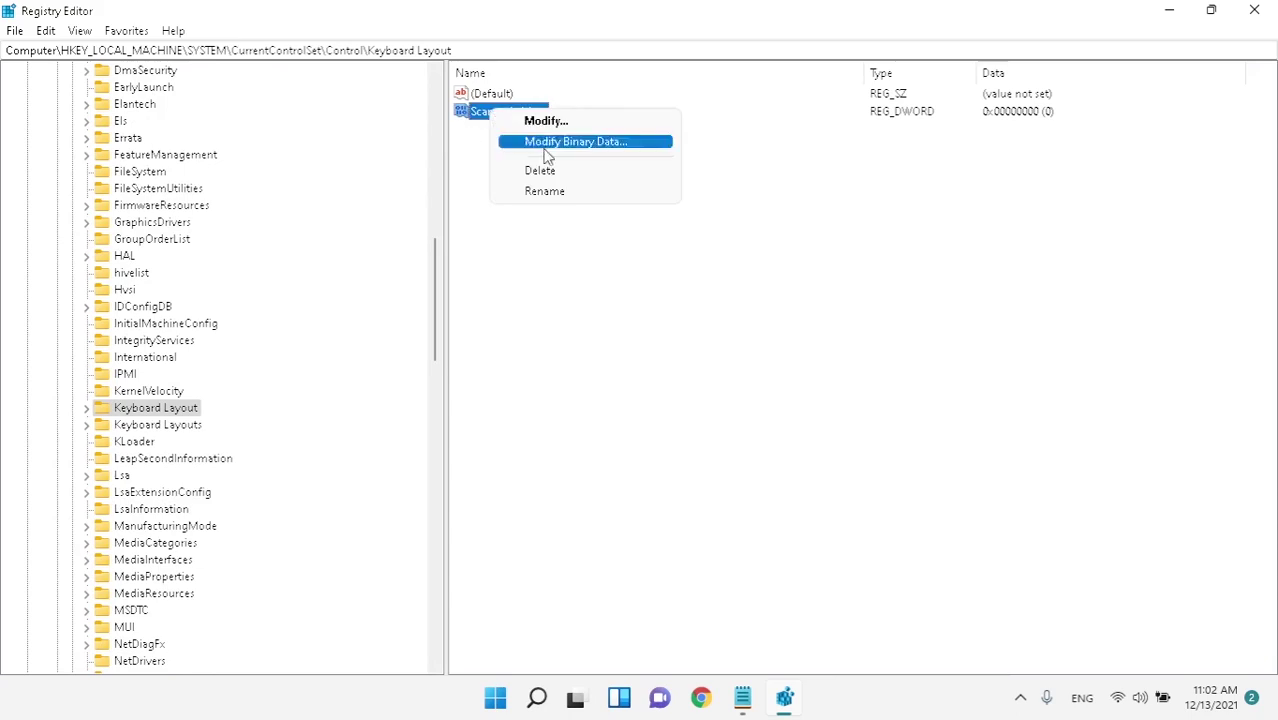
pyautogui.click(553, 172)
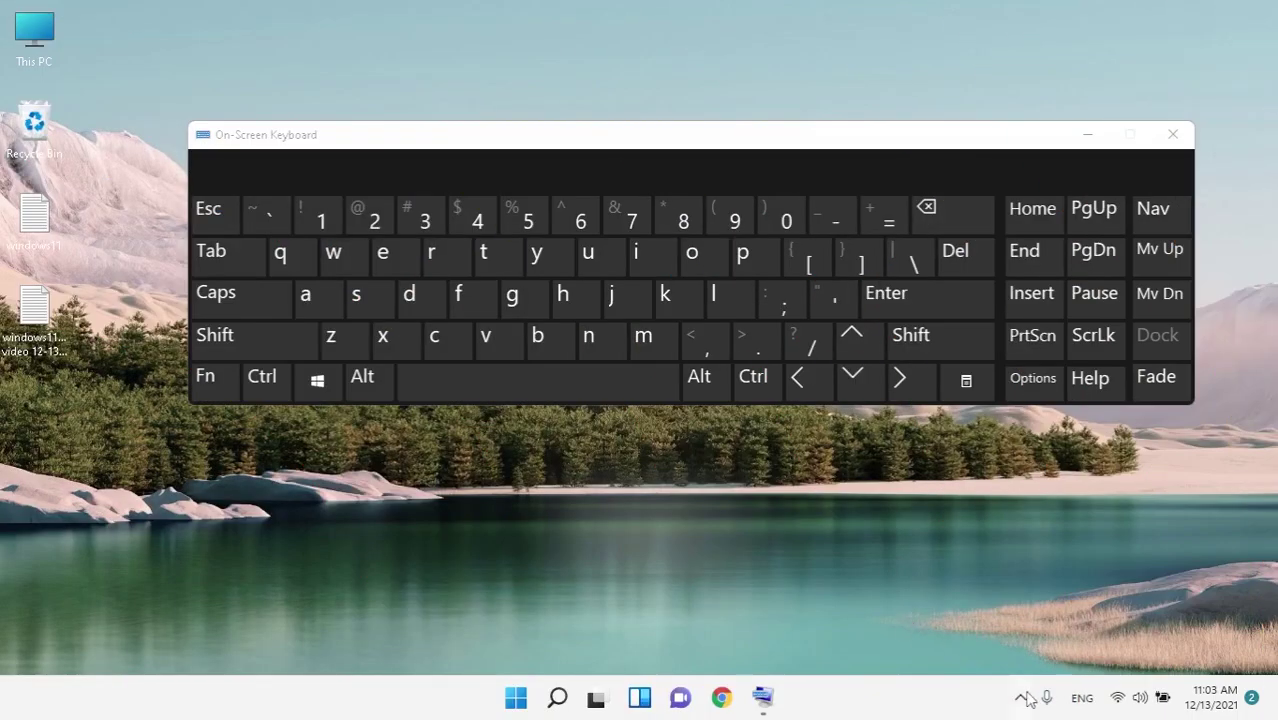
pyautogui.click(1021, 697)
pyautogui.click(1021, 697)
# Search for "re" in Windows Search with the on-screen keyboard and open Registry Editor from the best match.
pyautogui.click(557, 698)
pyautogui.moveTo(558, 157); pyautogui.dragTo(630, 356)
pyautogui.click(506, 460)
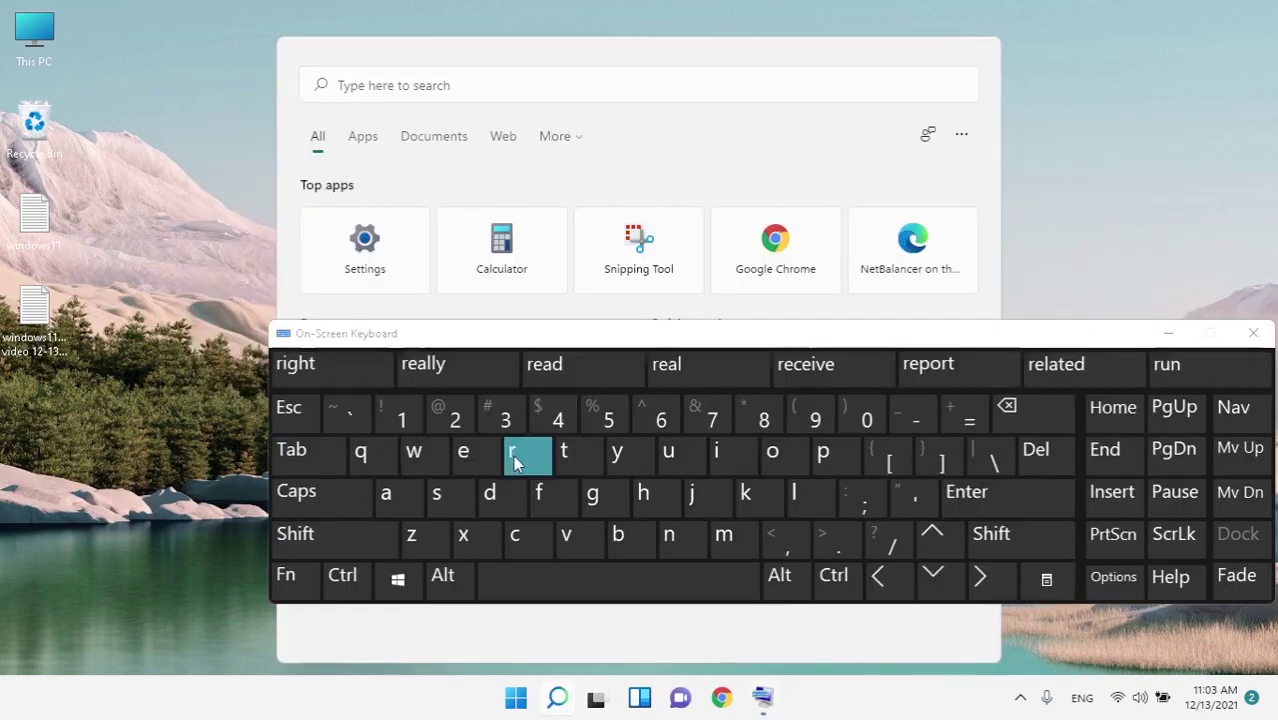
pyautogui.click(465, 455)
pyautogui.click(452, 73)
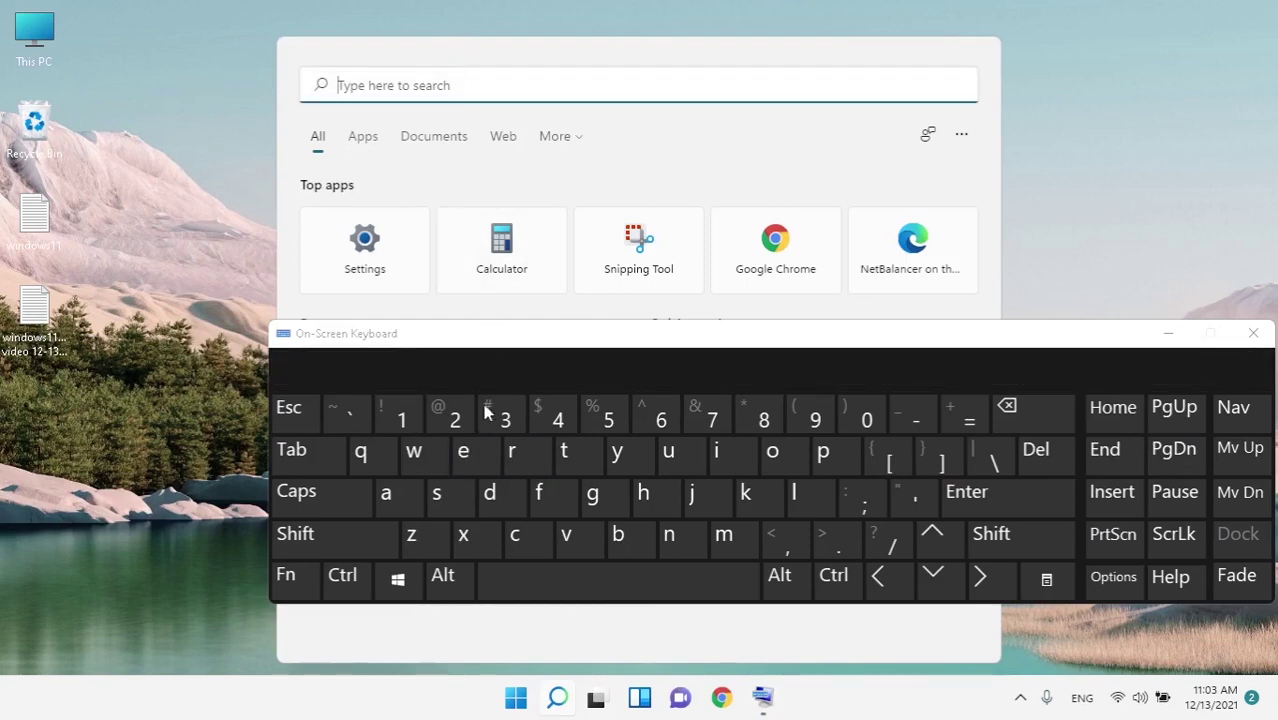
pyautogui.click(516, 451)
pyautogui.click(462, 451)
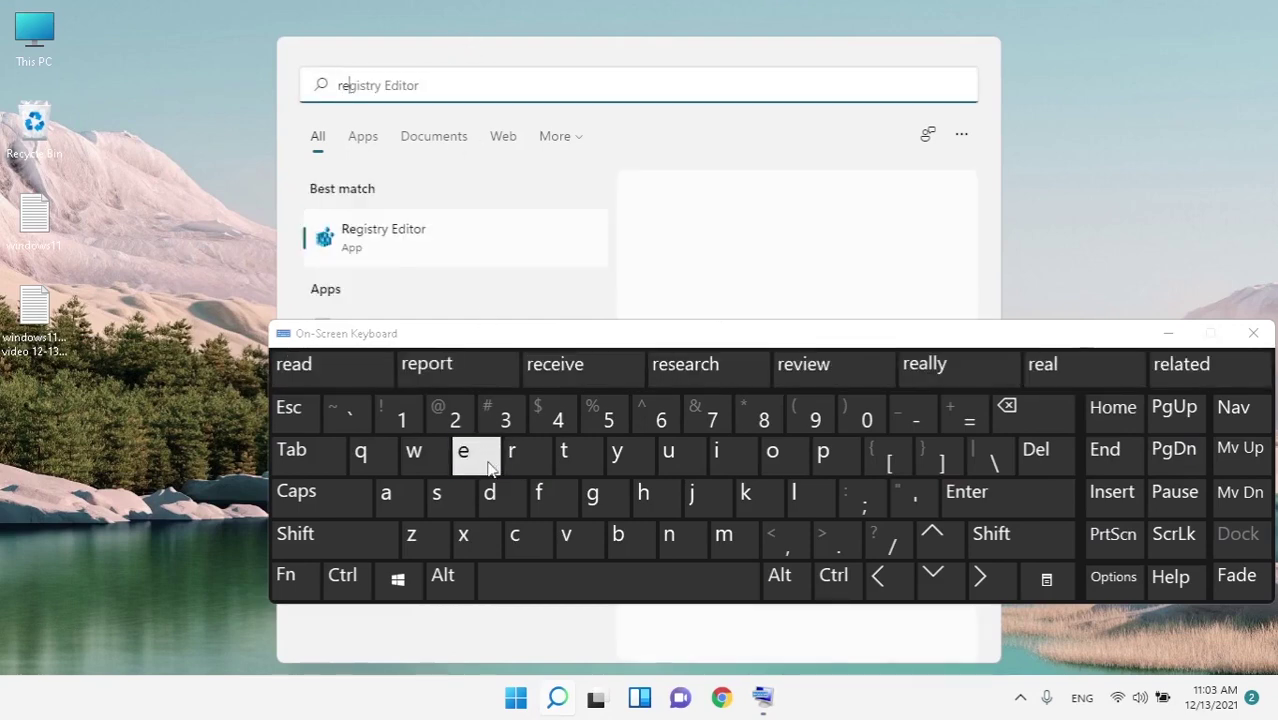
pyautogui.rightClick(394, 245)
pyautogui.click(440, 255)
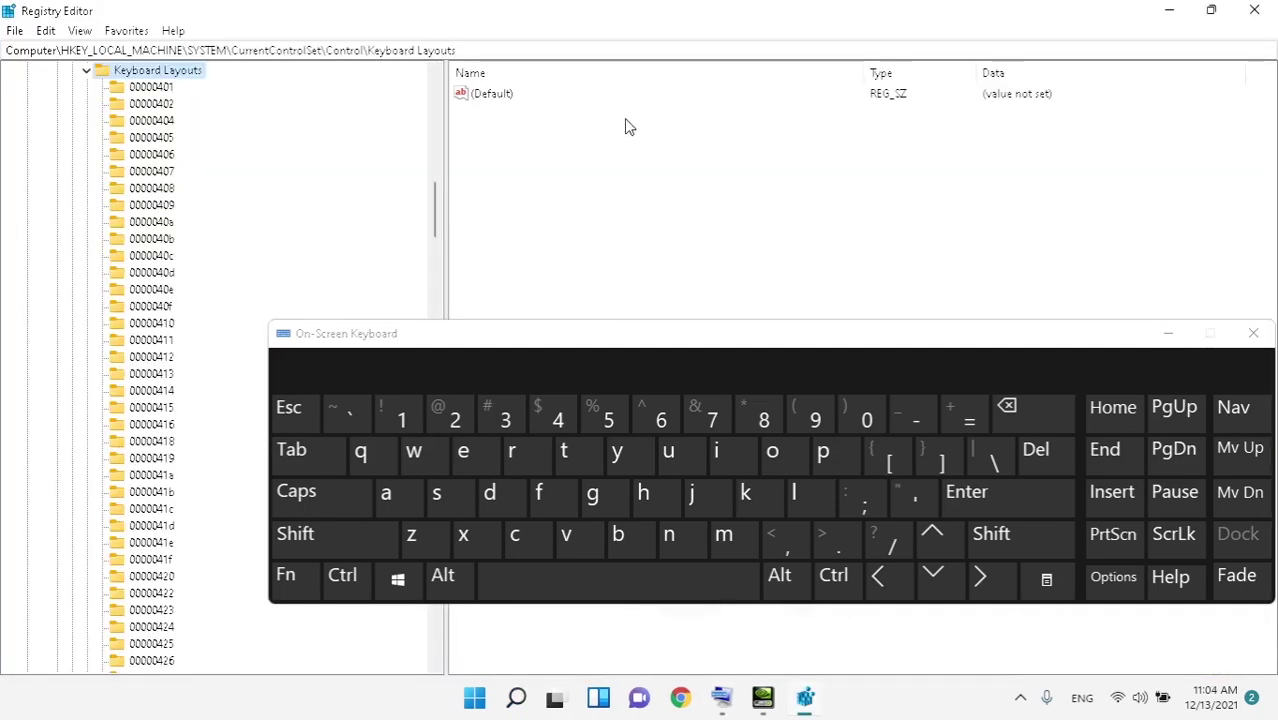
# Minimize the on-screen keyboard and keep the Registry Editor window maximized.
pyautogui.doubleClick(977, 9)
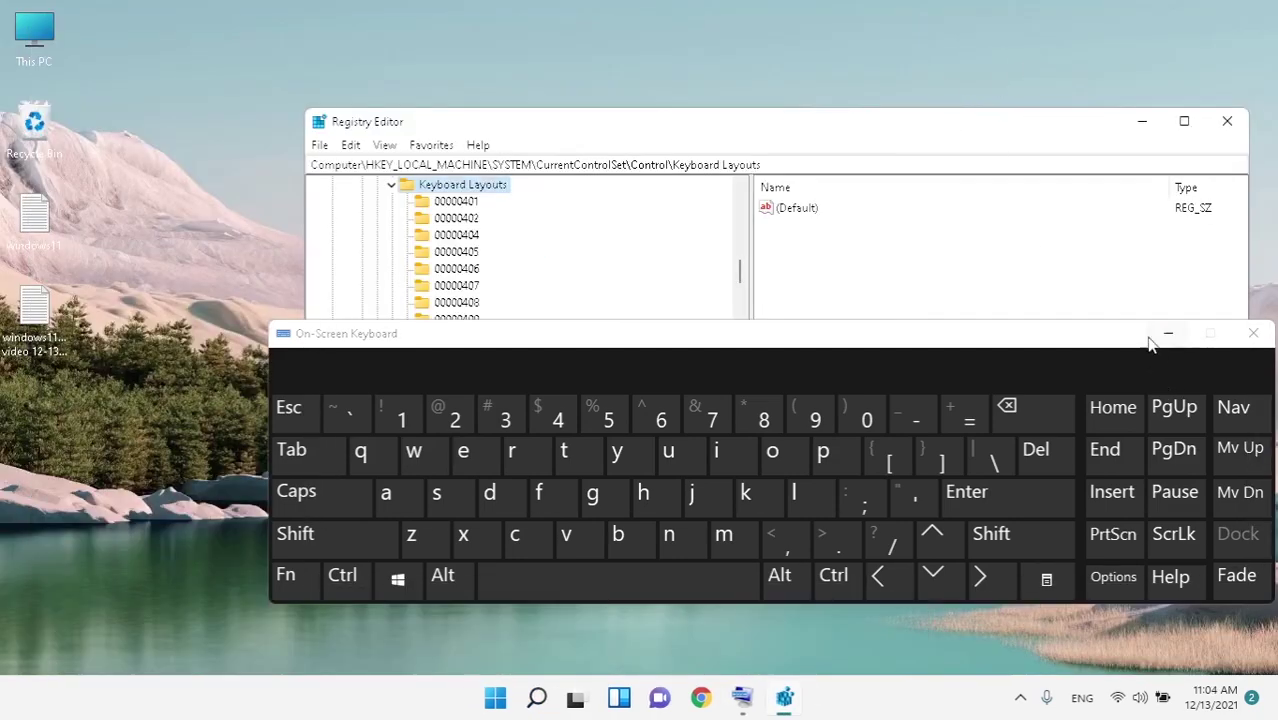
pyautogui.click(1167, 334)
pyautogui.click(1184, 121)
# Collapse the Control, CurrentControlSet and SYSTEM keys and select HKEY_LOCAL_MACHINE.
pyautogui.scroll(15, 168, 422)
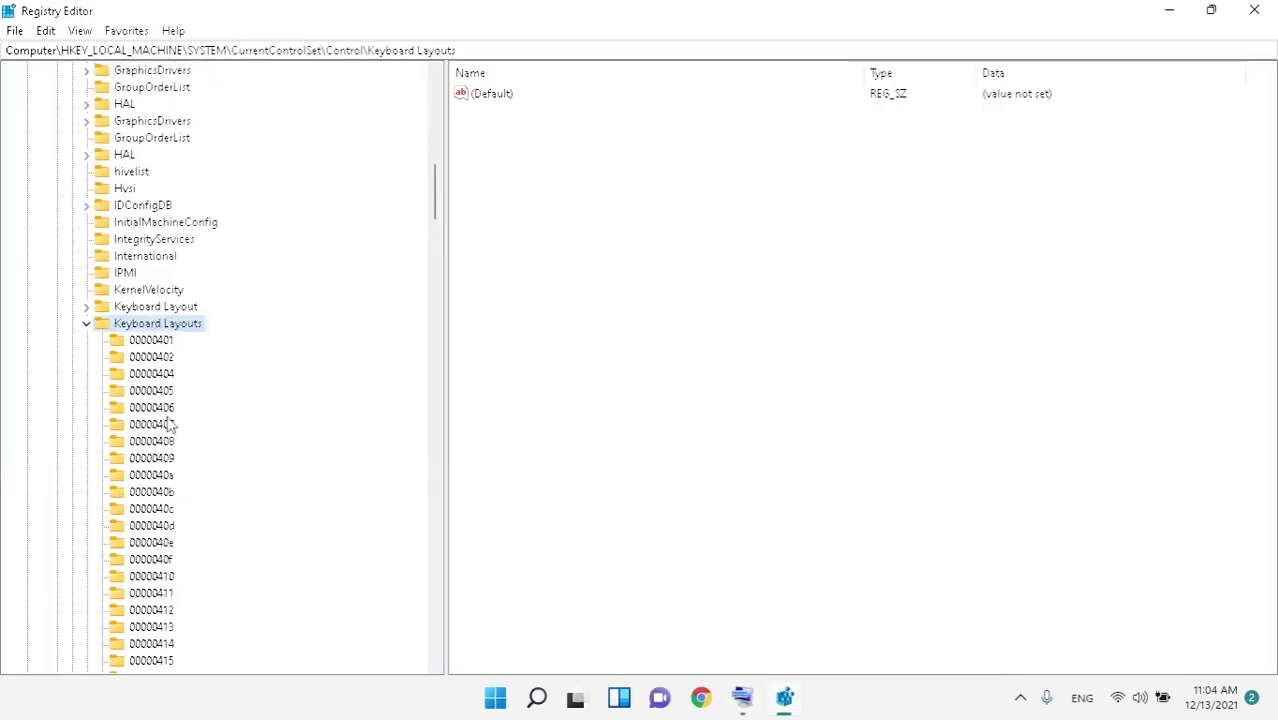
pyautogui.scroll(2, 105, 362)
pyautogui.click(72, 306)
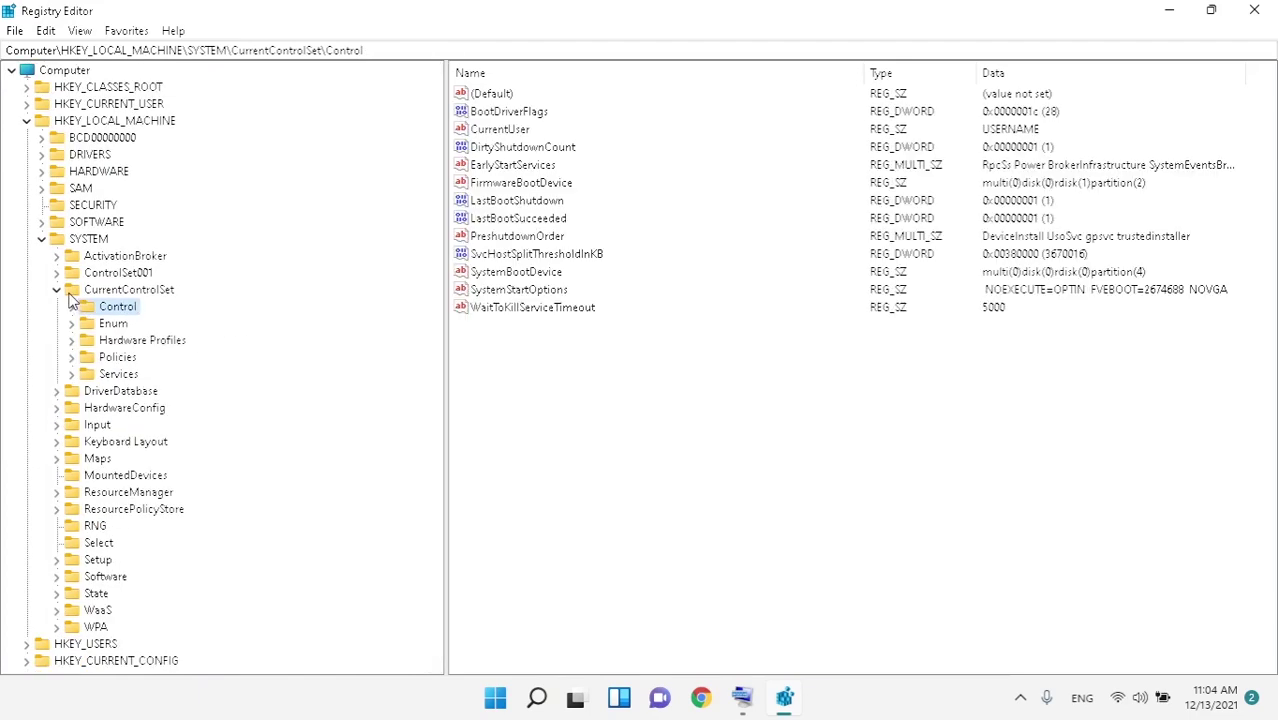
pyautogui.click(57, 289)
pyautogui.click(42, 239)
pyautogui.click(84, 123)
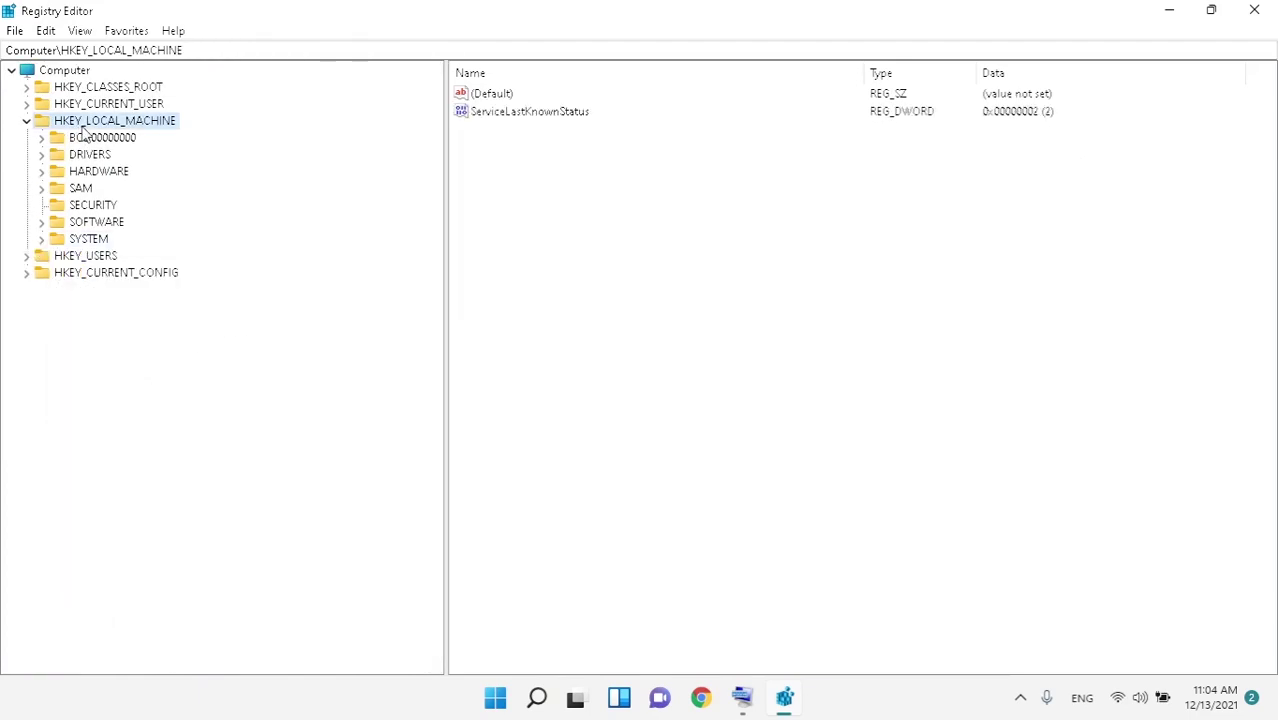
# Expand HKEY_LOCAL_MACHINE\SYSTEM\CurrentControlSet\Services in the registry tree.
pyautogui.click(80, 240)
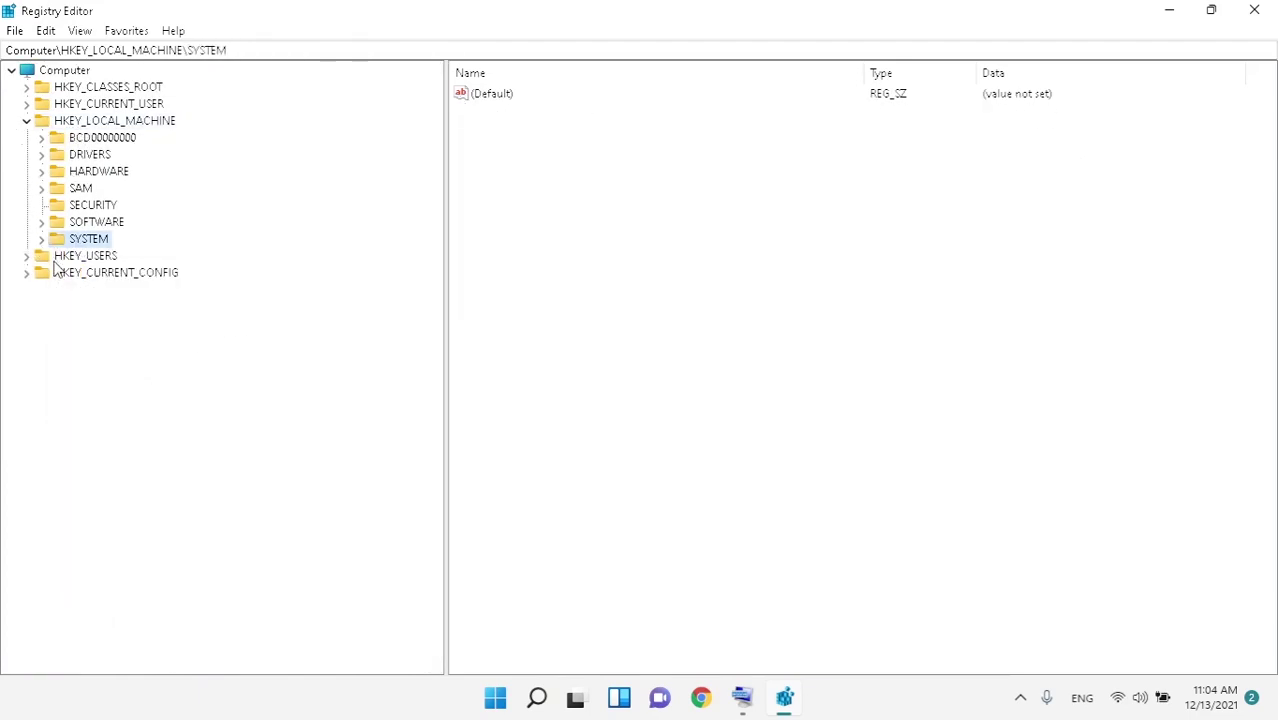
pyautogui.click(42, 239)
pyautogui.click(145, 292)
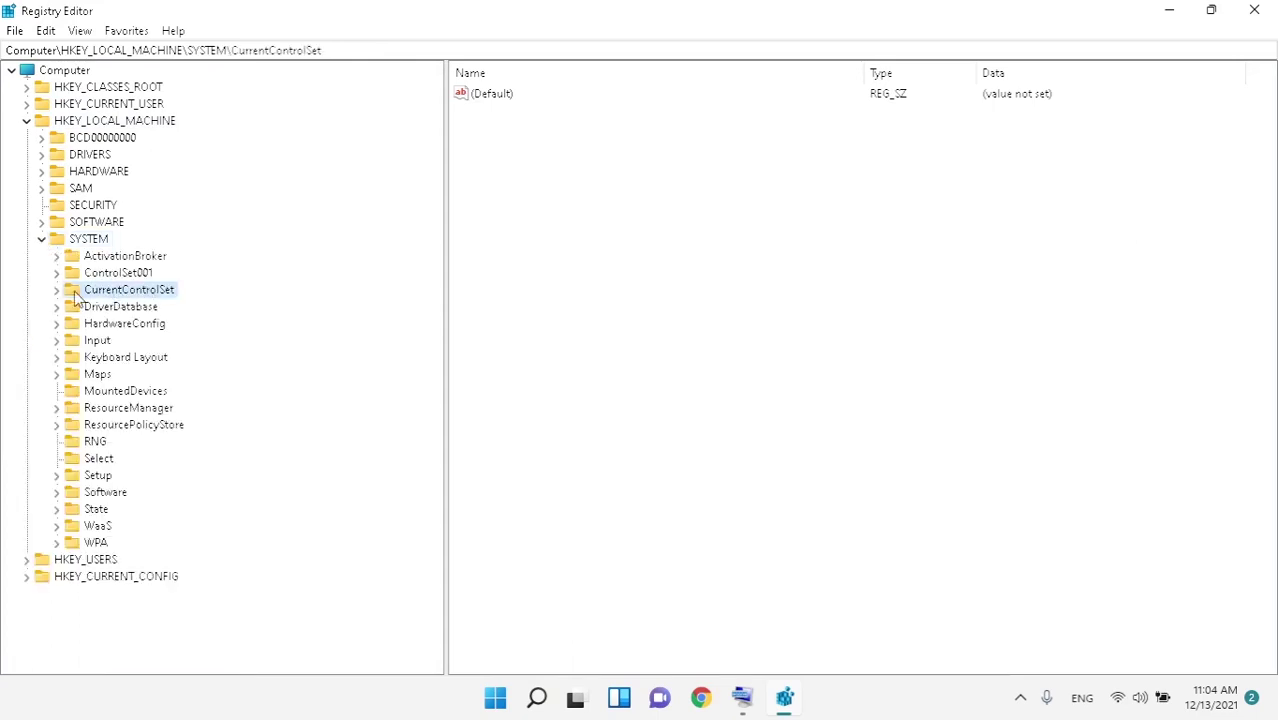
pyautogui.click(57, 290)
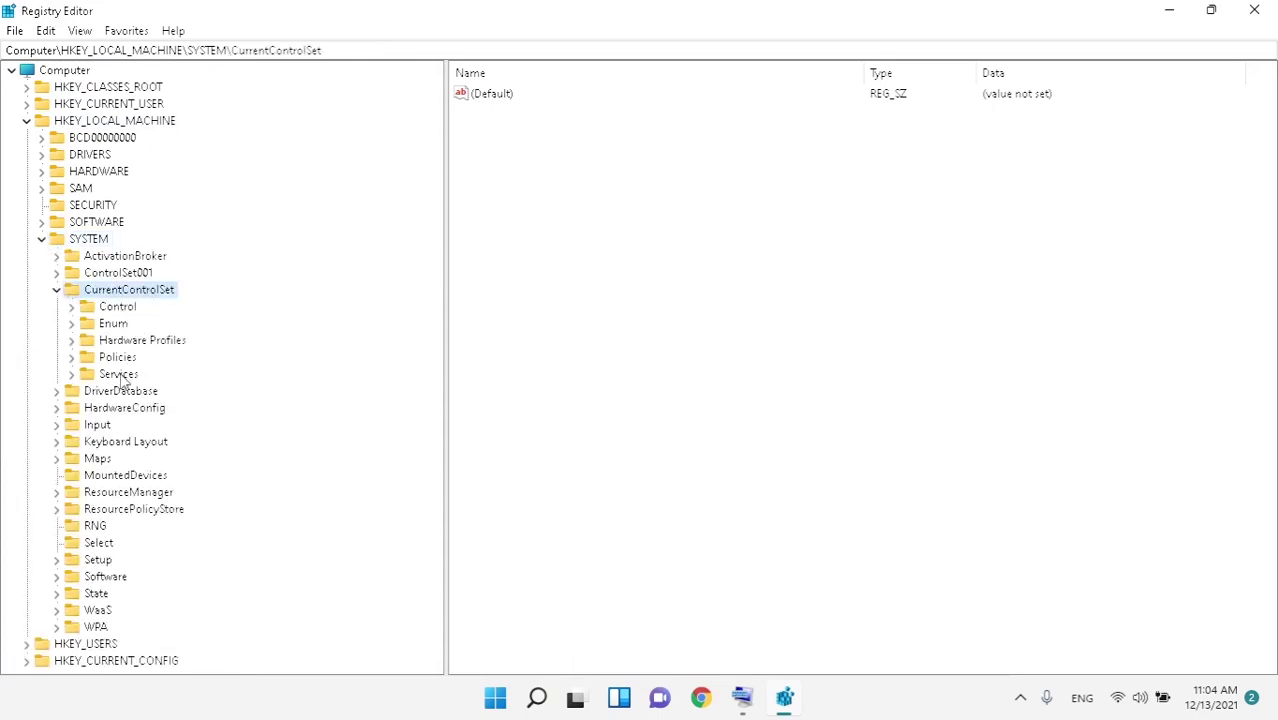
pyautogui.click(118, 374)
pyautogui.click(71, 374)
# Select the i8042prt key under Services and set the value data of its Start entry to 1, hexadecimal base.
pyautogui.scroll(1, 152, 385)
pyautogui.scroll(-5, 150, 390)
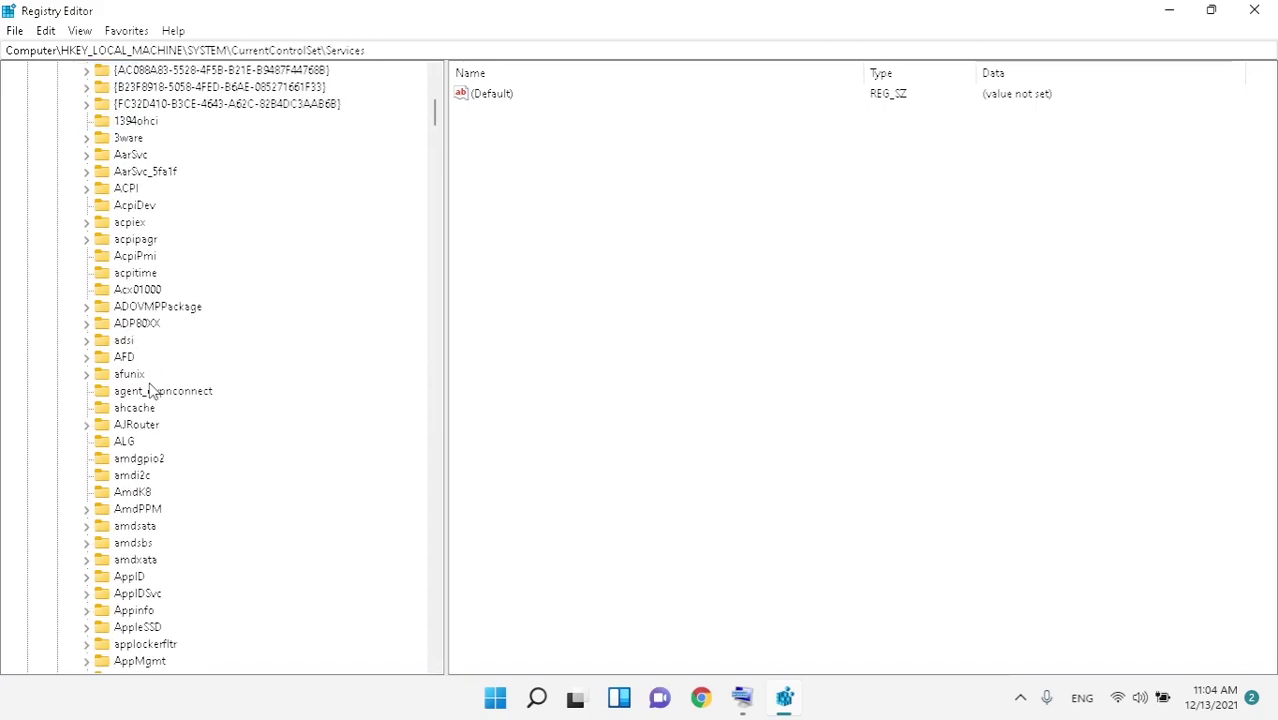
pyautogui.scroll(-20, 150, 390)
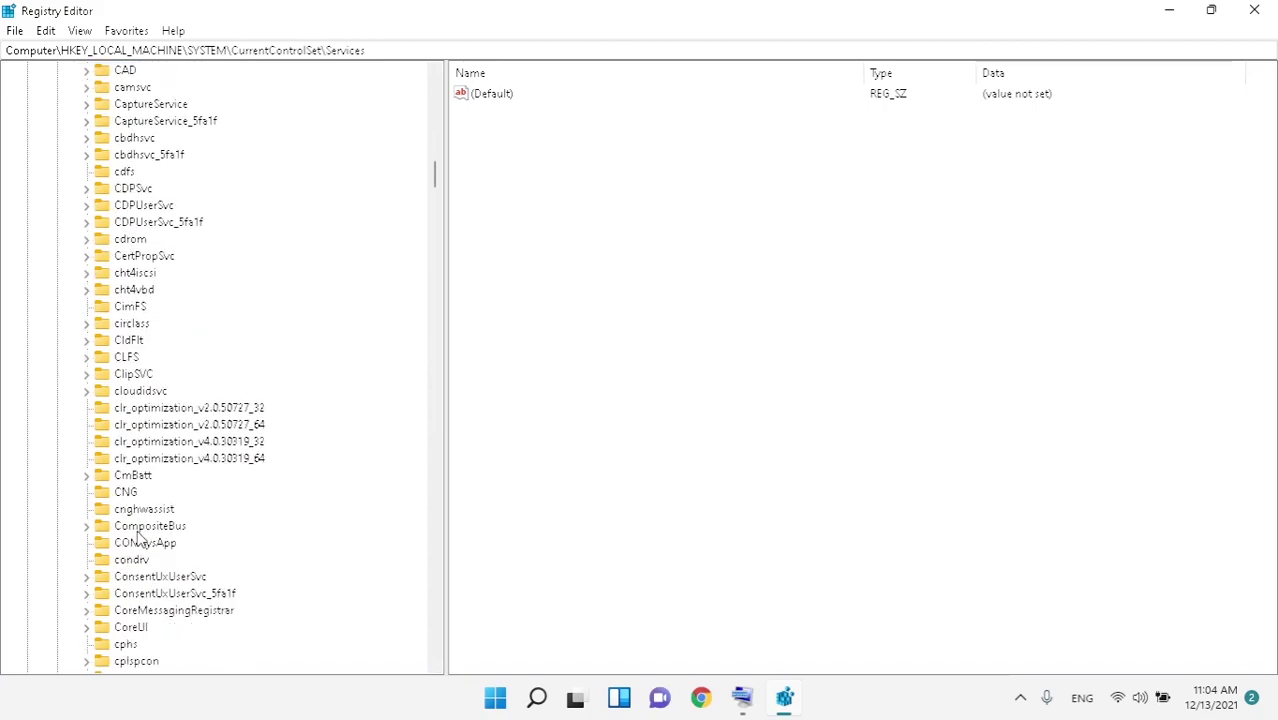
pyautogui.scroll(-20, 140, 540)
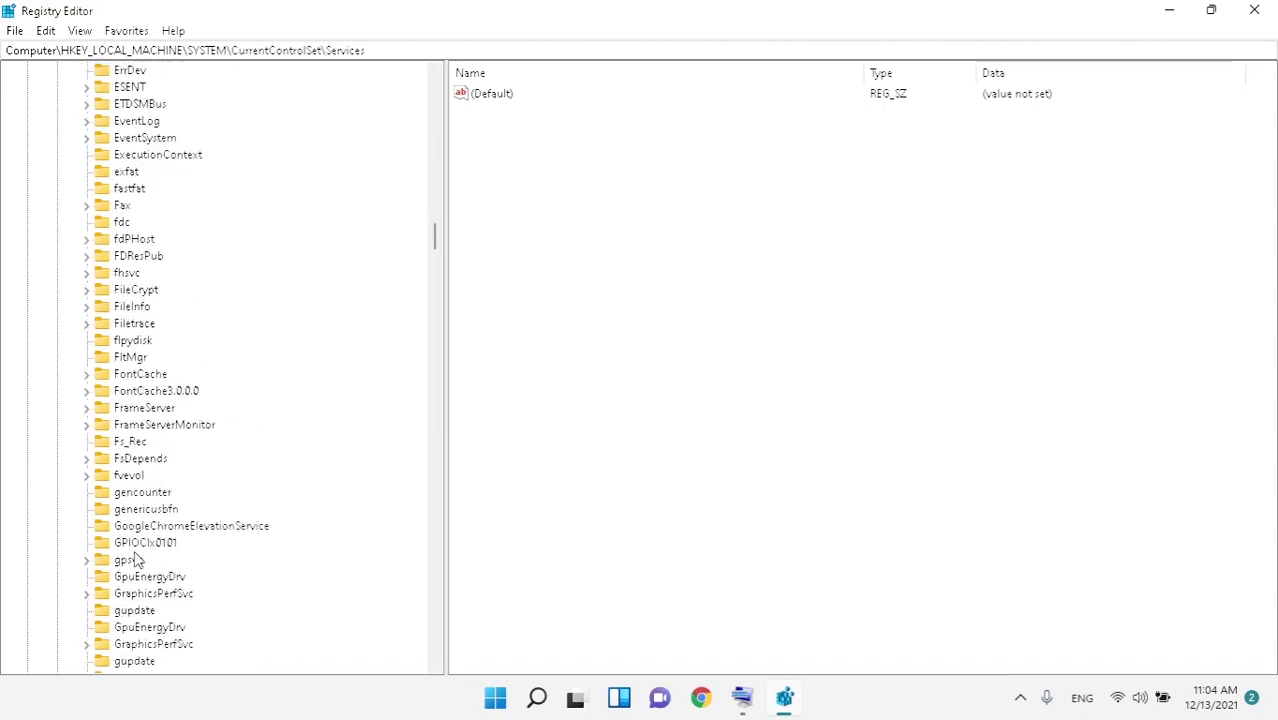
pyautogui.scroll(-10, 137, 561)
pyautogui.click(127, 527)
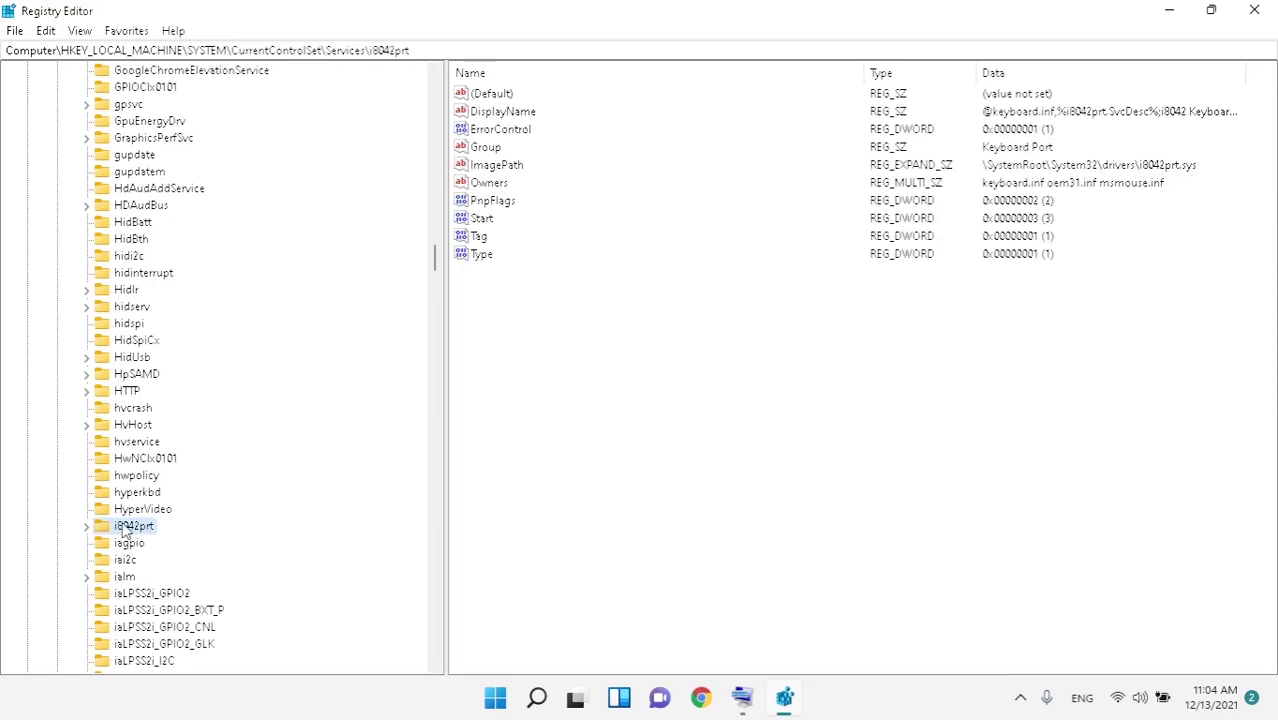
pyautogui.doubleClick(485, 218)
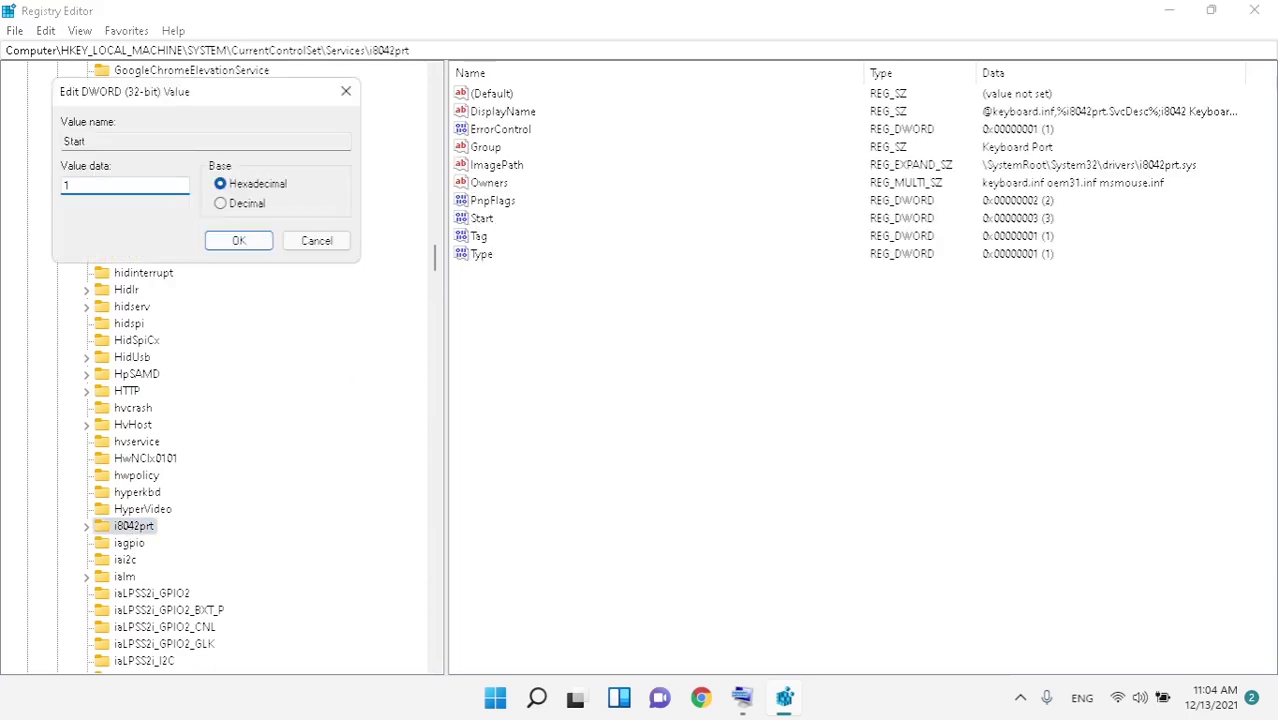
pyautogui.click(238, 241)
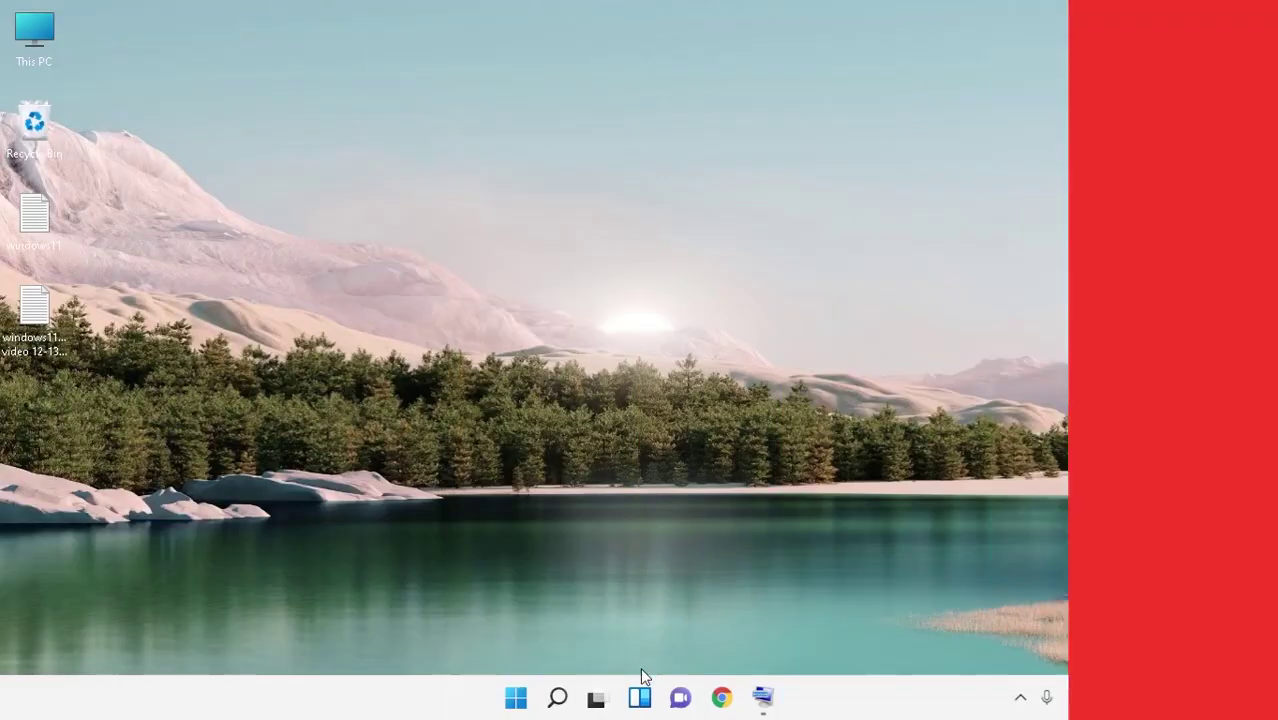
# Search Windows for "tr" with the on-screen keyboard, open Troubleshoot settings from the best match and close the on-screen keyboard.
pyautogui.click(515, 703)
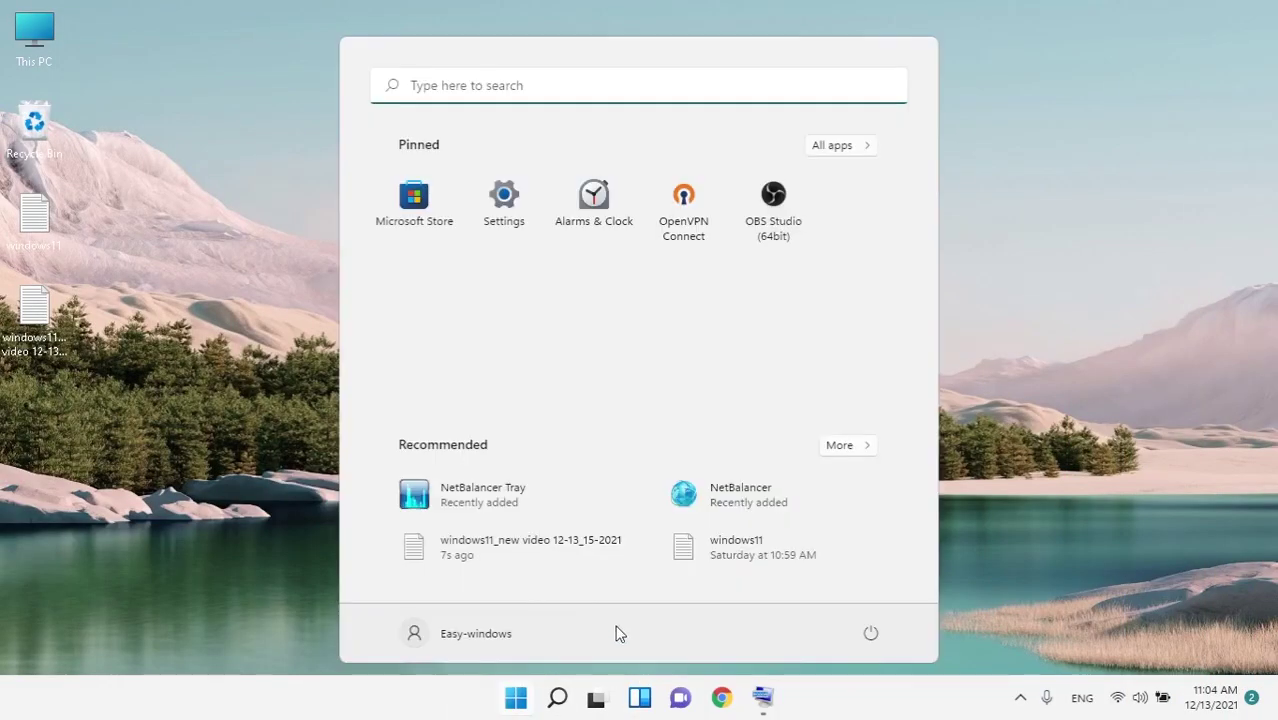
pyautogui.click(763, 700)
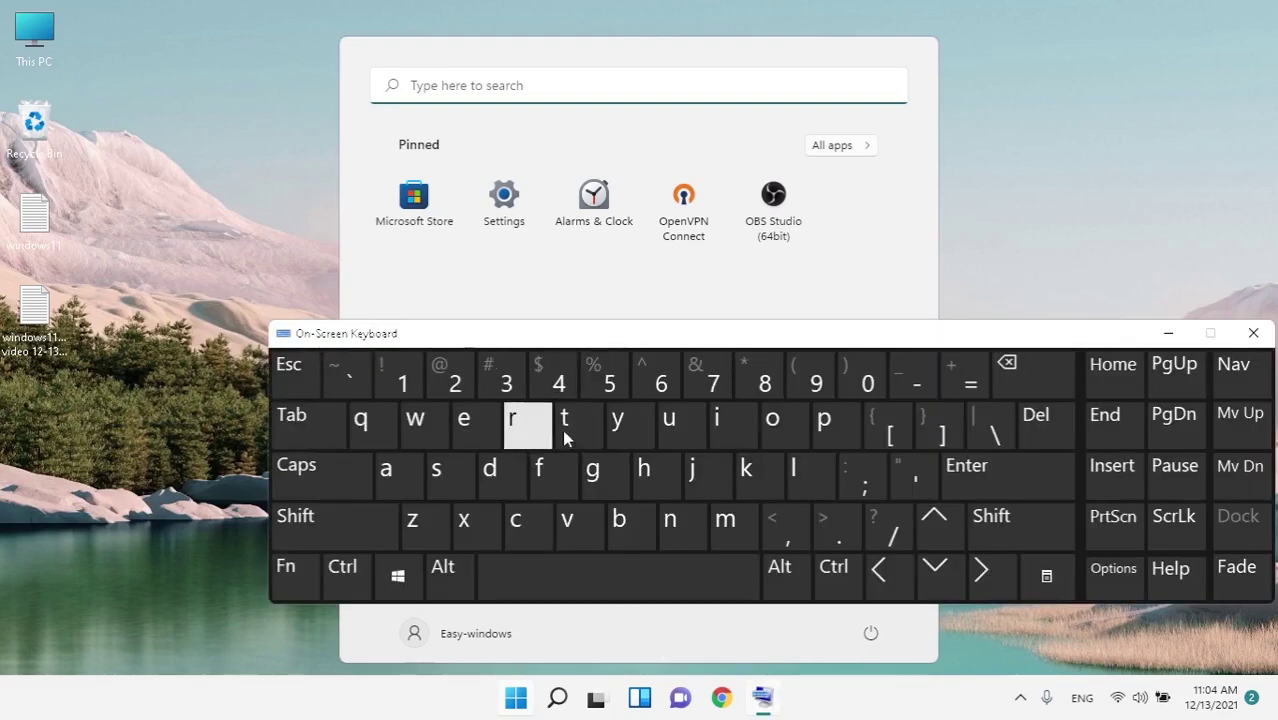
pyautogui.click(543, 84)
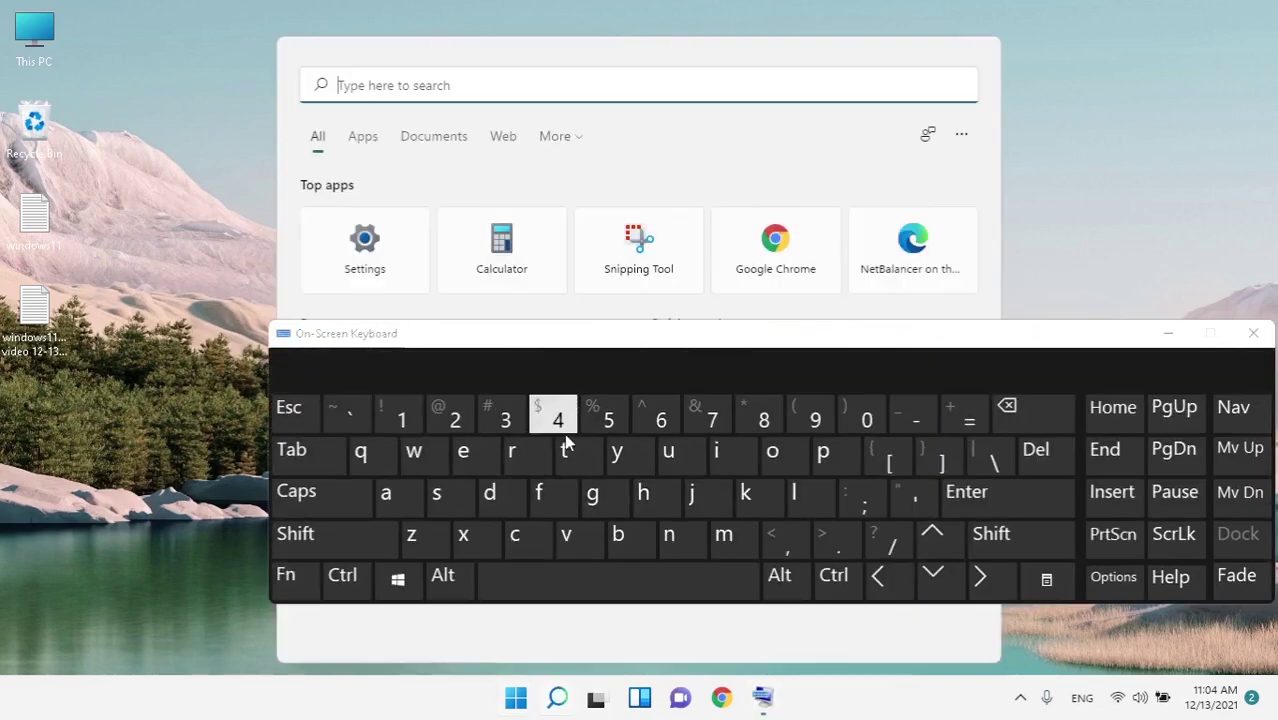
pyautogui.write('t')
pyautogui.click(517, 456)
pyautogui.click(487, 249)
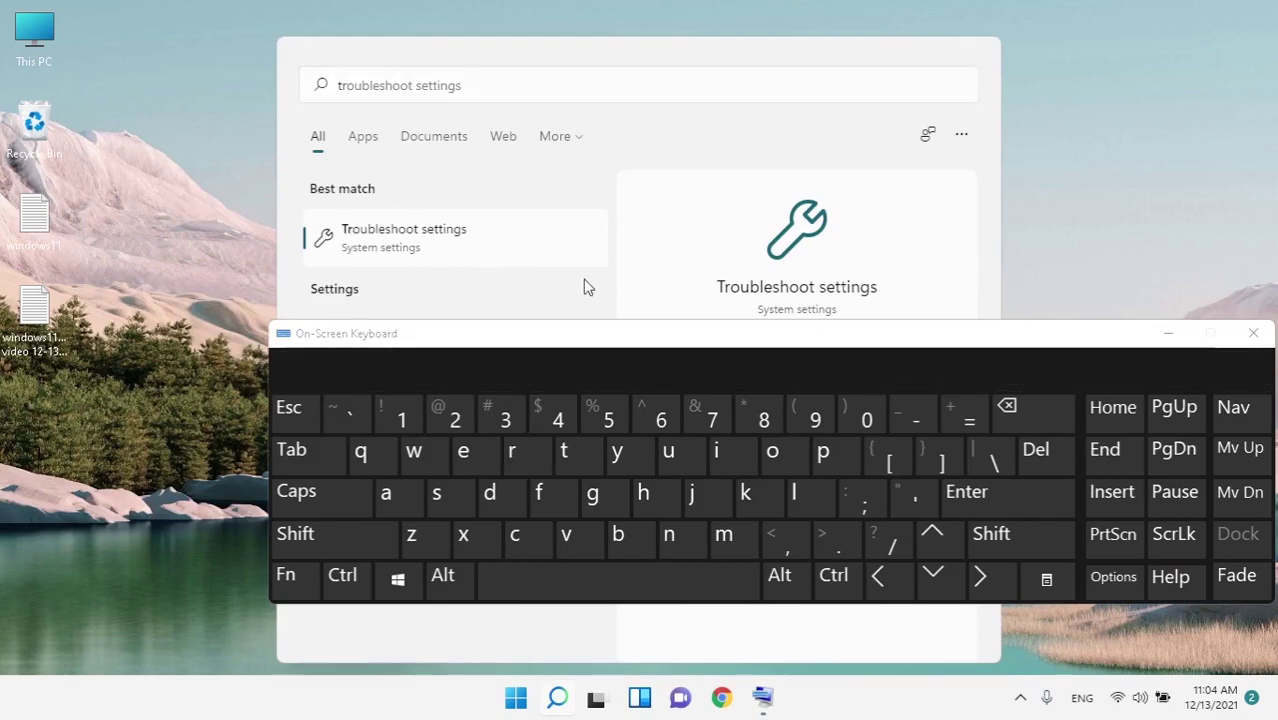
pyautogui.click(1255, 335)
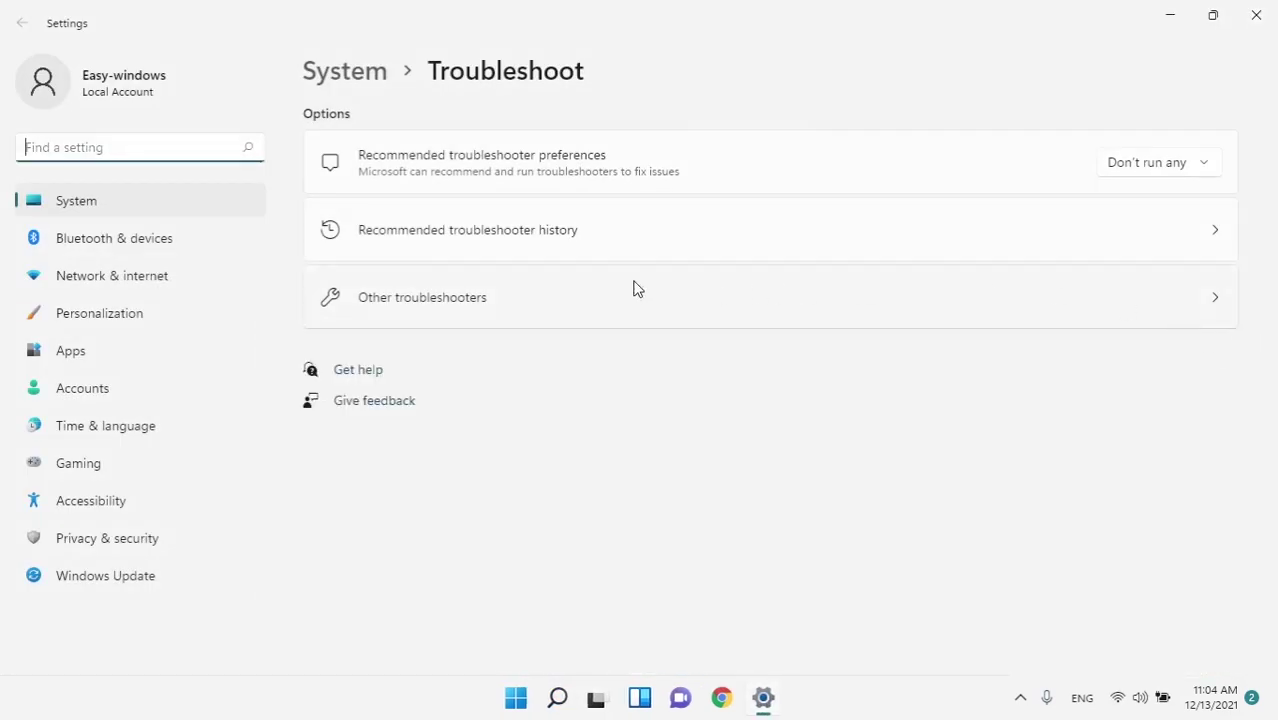
# Run the Keyboard troubleshooter from Other troubleshooters, then close the troubleshooter and the Settings window.
pyautogui.click(1178, 313)
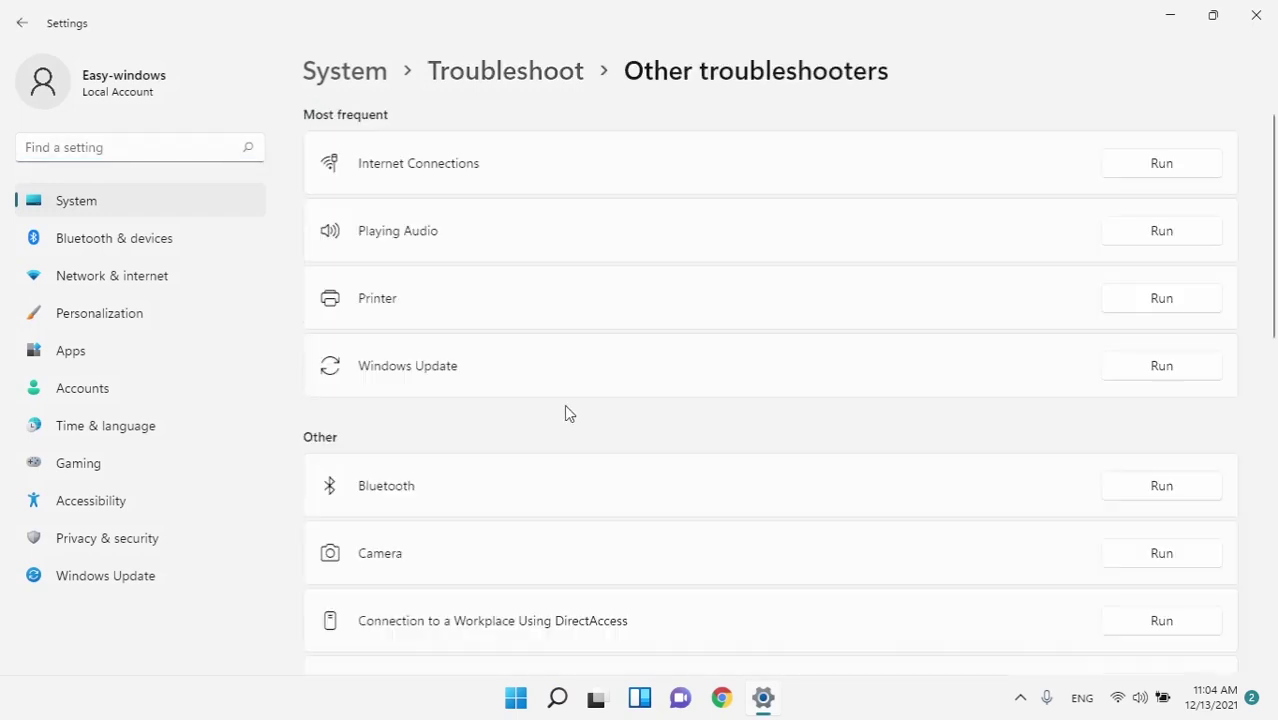
pyautogui.scroll(-5, 565, 414)
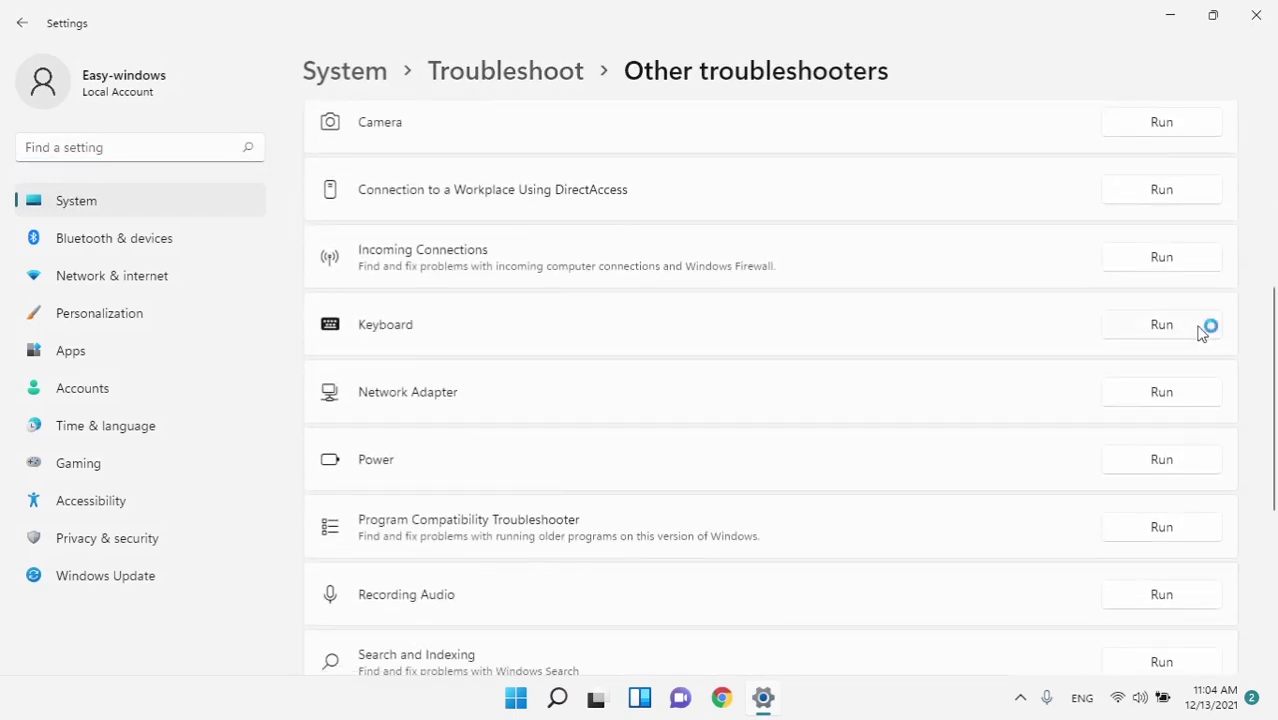
pyautogui.click(1201, 334)
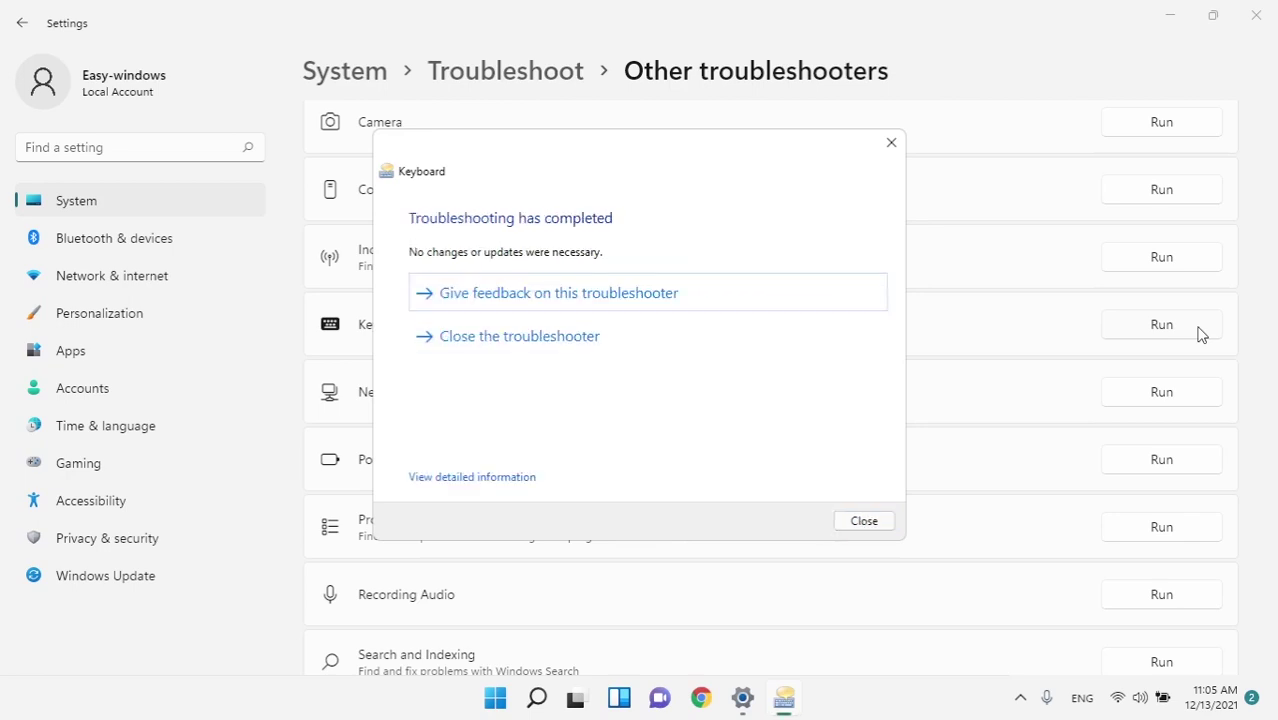
pyautogui.click(575, 343)
pyautogui.click(1256, 15)
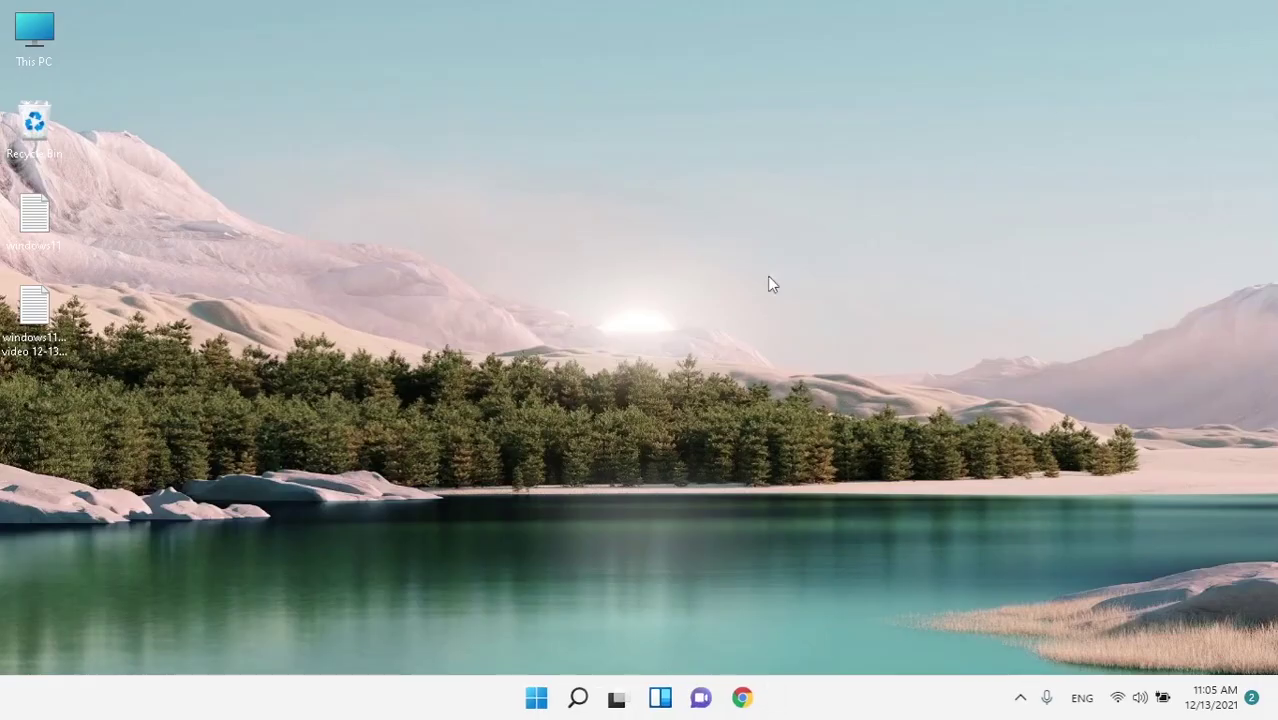